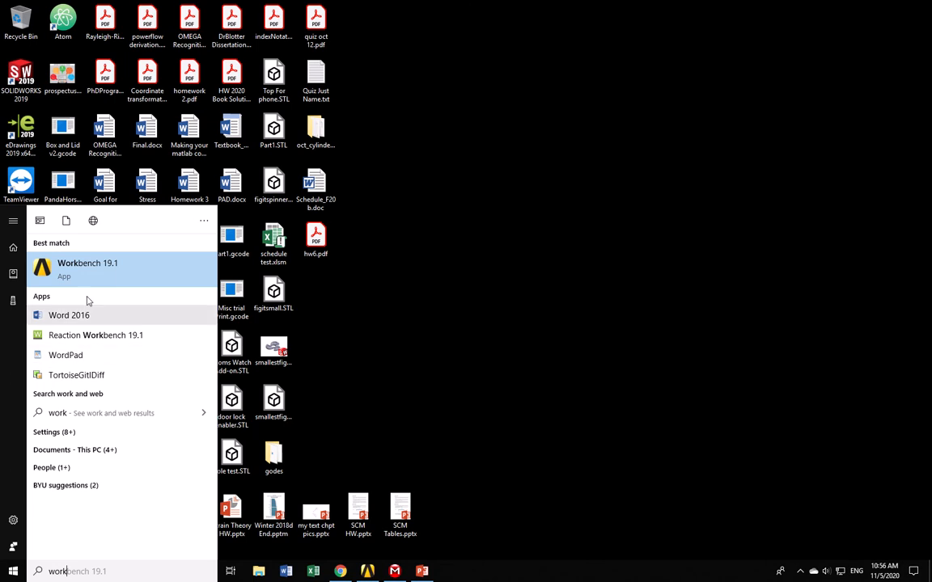
- Launch Workbench 19.1 and open the Engineering Data of the Modal system
left_click(89, 274)
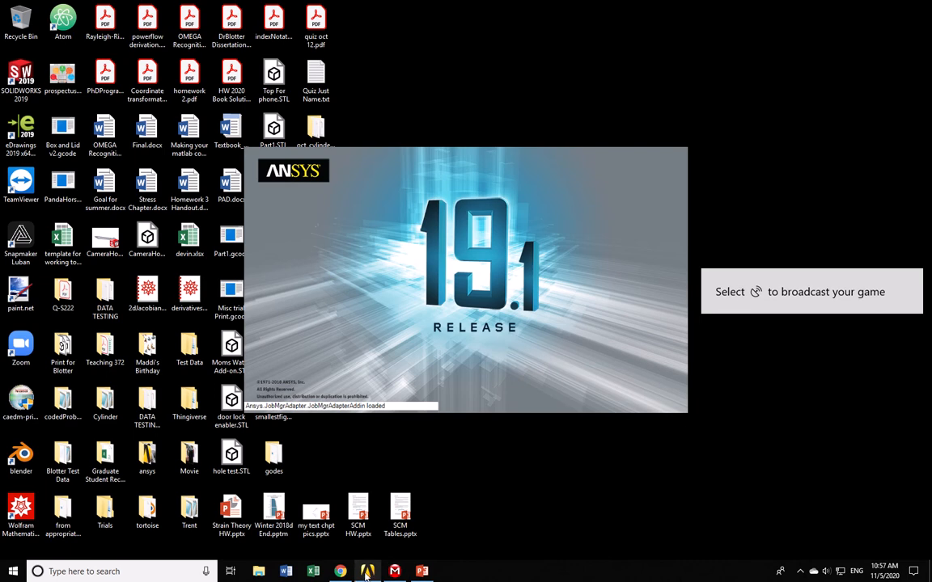
mouse_move(367, 572)
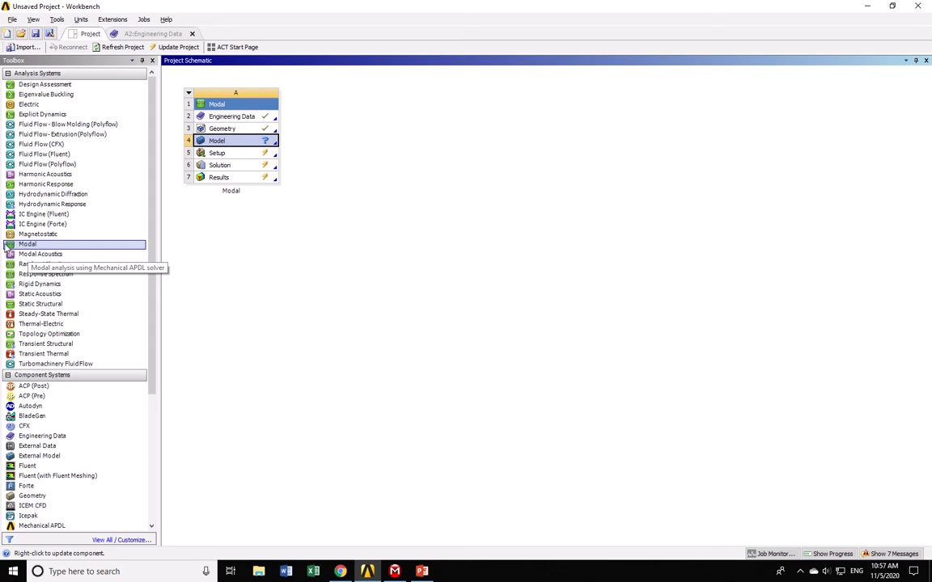
left_click(227, 118)
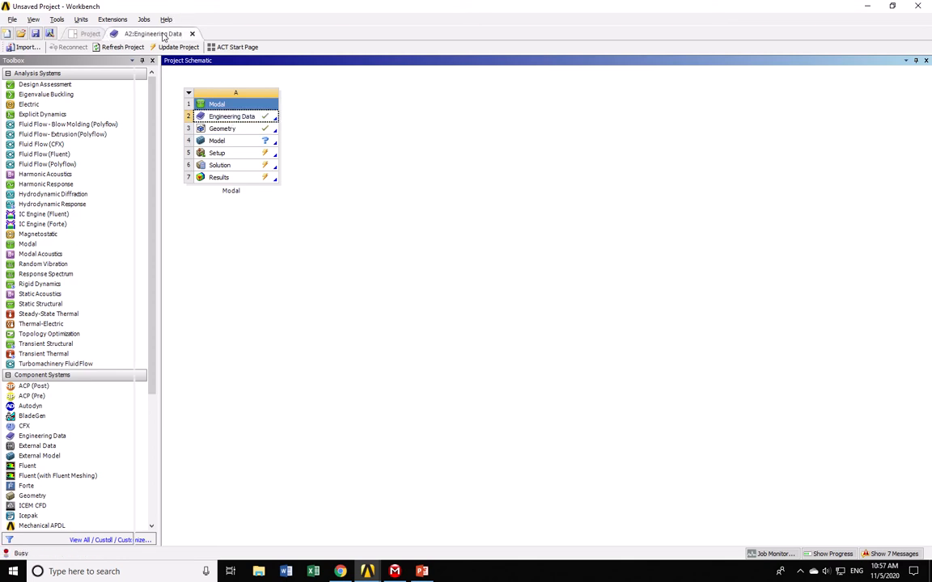
left_click(155, 33)
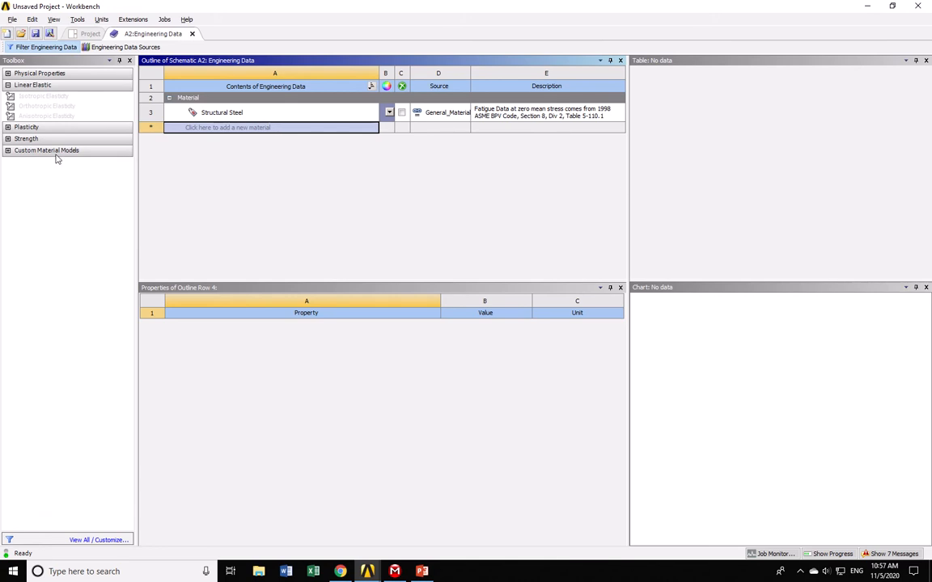
left_click(205, 128)
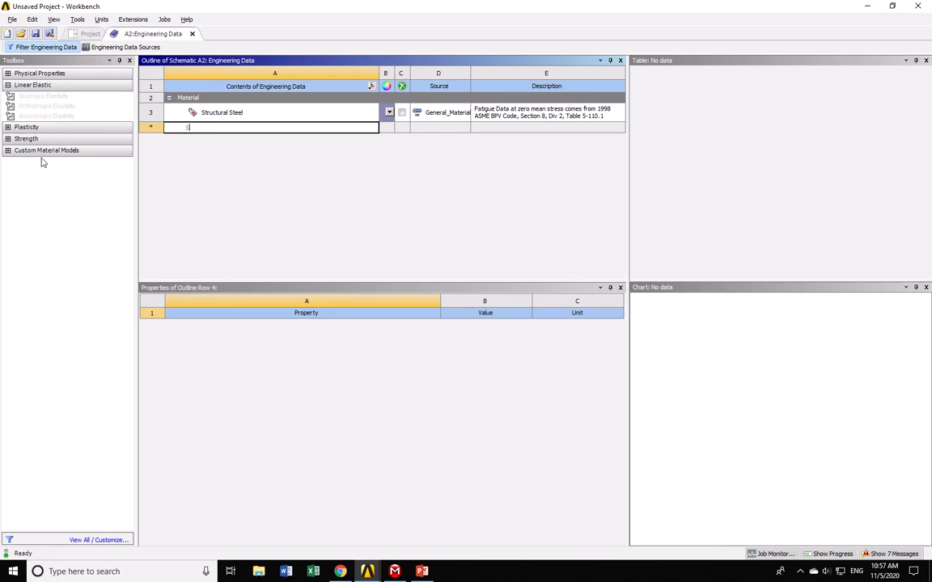
type("Alume")
key("BackSpace")
key("BackSpace")
key("BackSpace")
key("BackSpace")
key("BackSpace")
key("BackSpace")
key("BackSpace")
key("BackSpace")
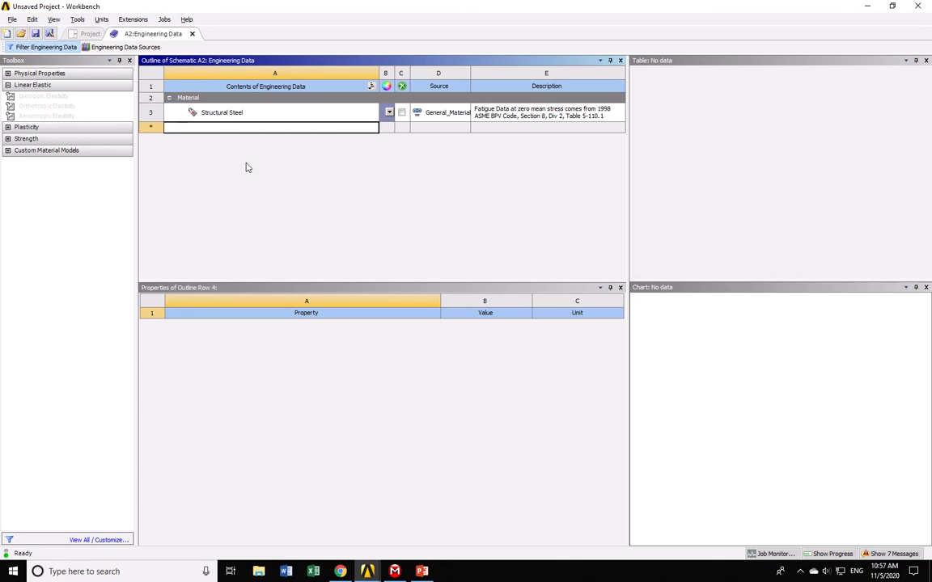
- Return to the project schematic and replace the Modal system's geometry with modal Analysis test.IGS
left_click(86, 34)
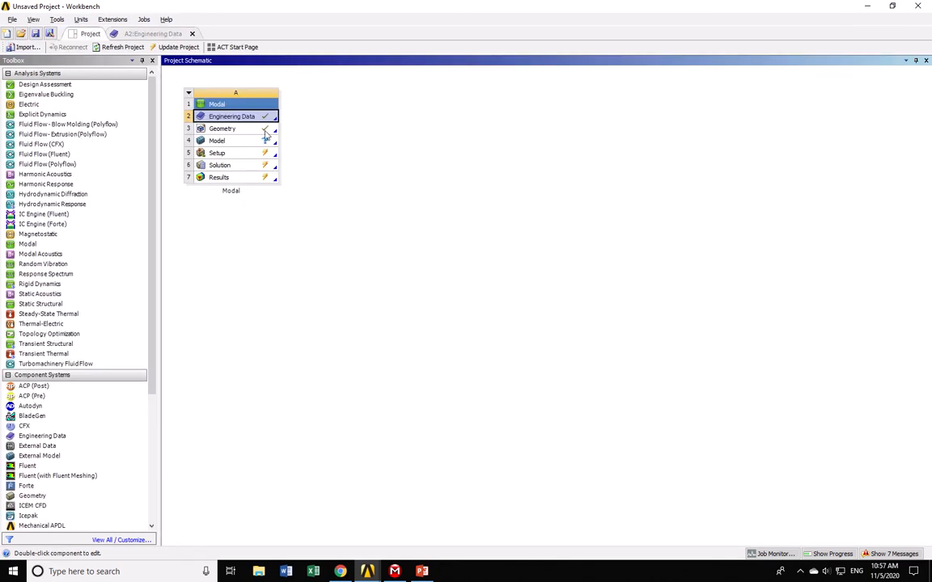
right_click(231, 132)
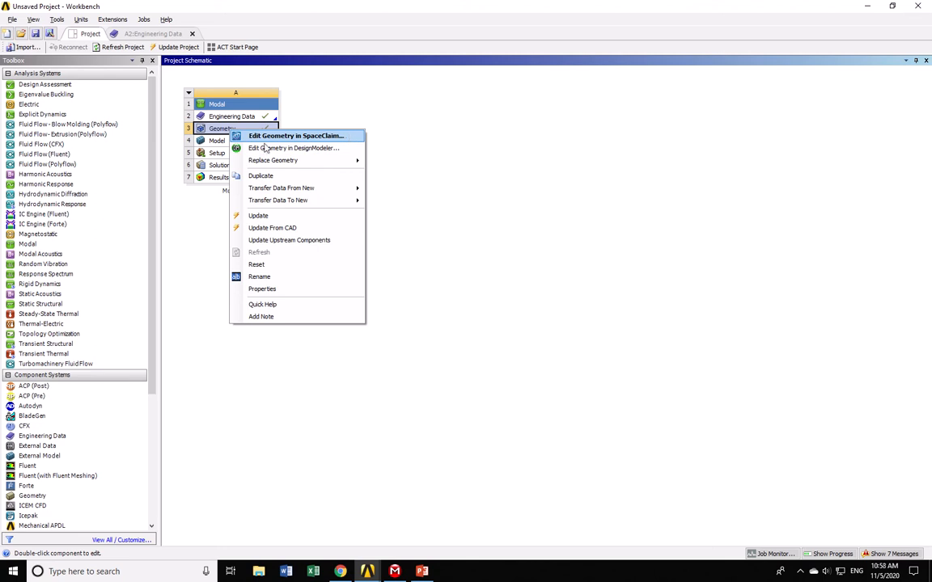
mouse_move(251, 162)
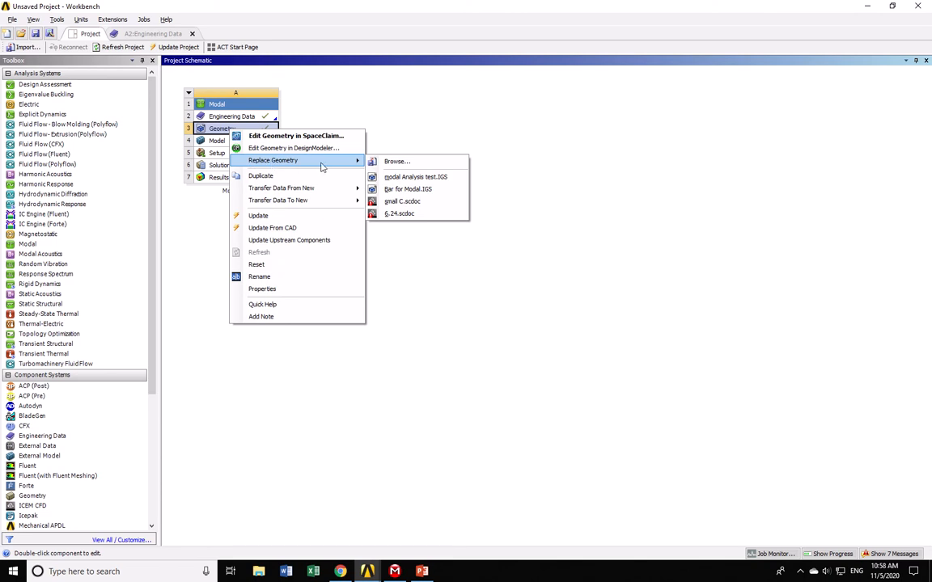
left_click(402, 182)
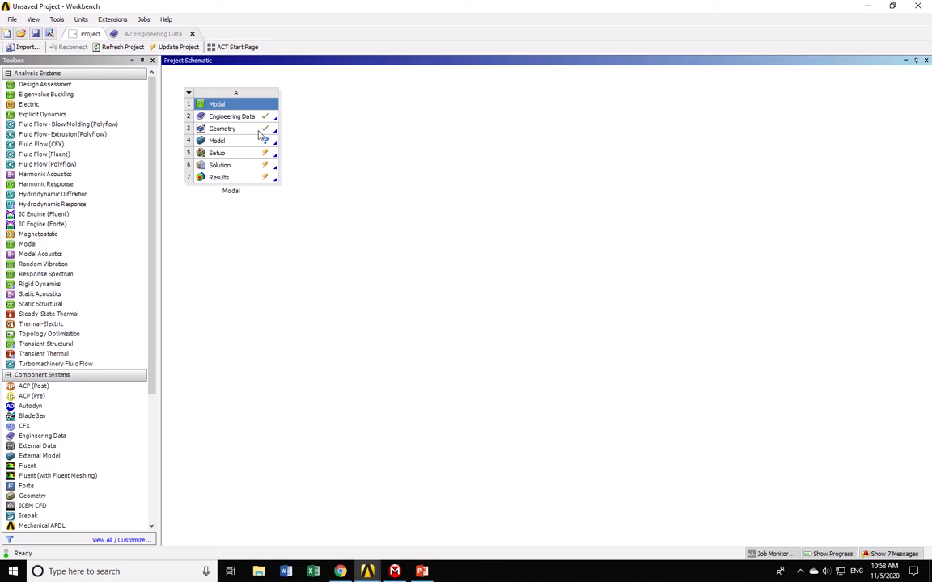
right_click(260, 129)
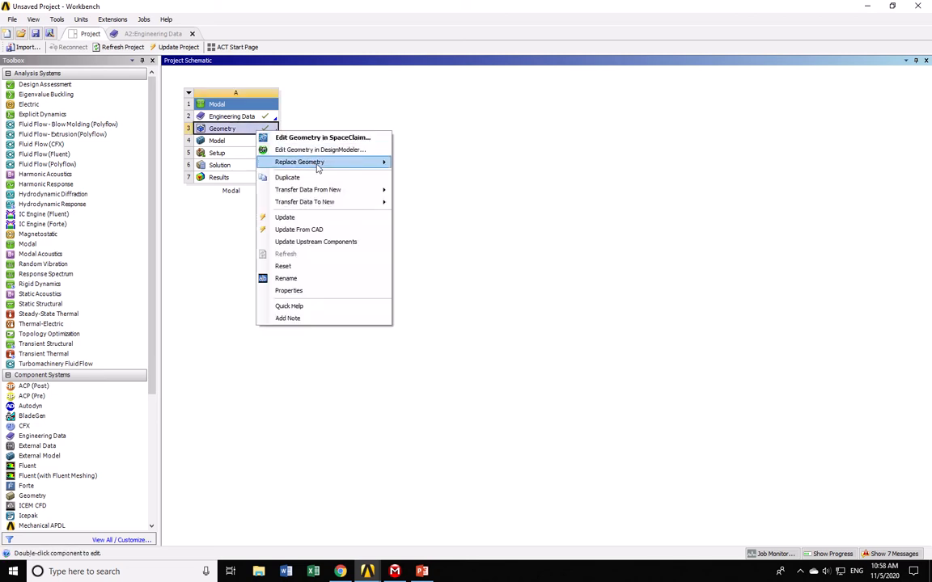
mouse_move(328, 162)
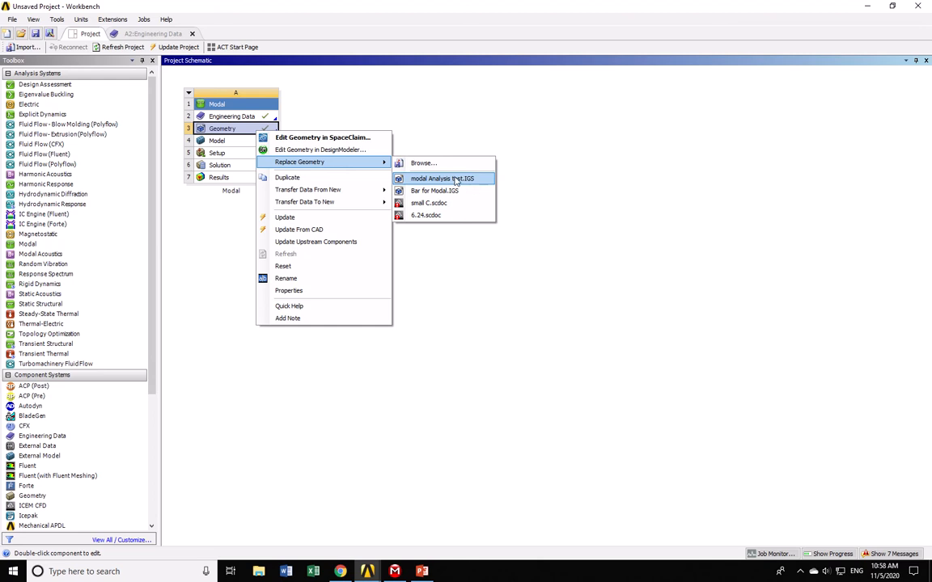
left_click(475, 179)
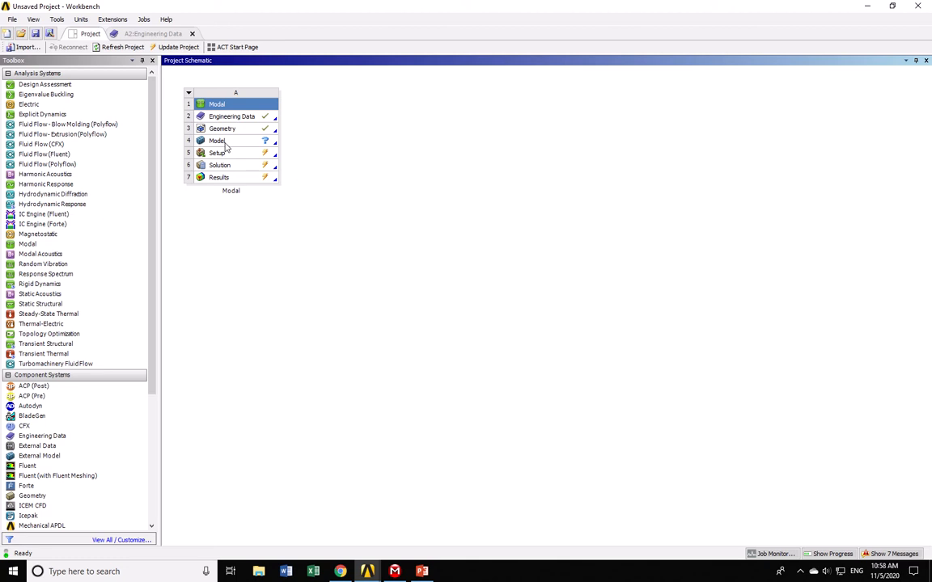
- Switch to the already open Mechanical window of the Modal system
key("alt+Tab")
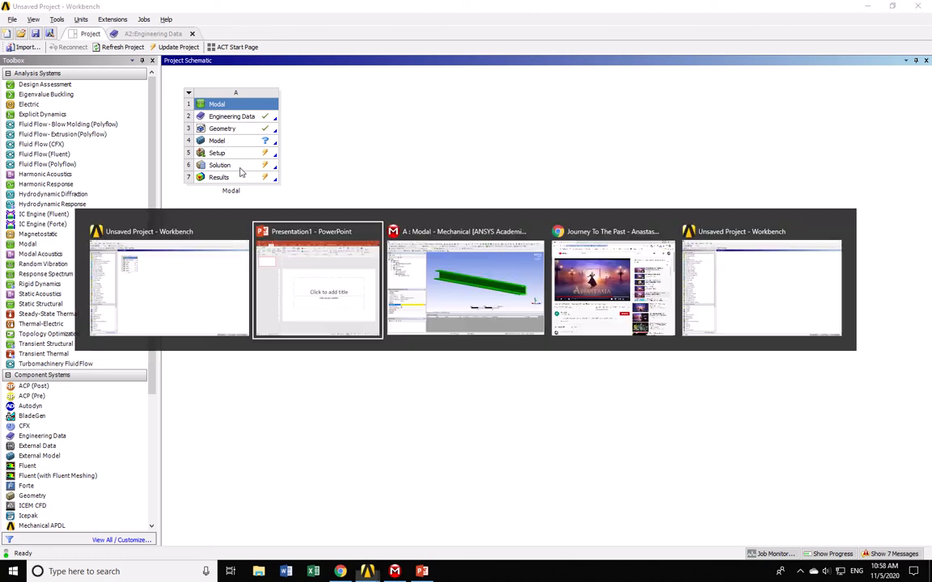
key("Tab")
key("Tab")
key("Tab")
key("Tab")
key("Tab")
key("Tab")
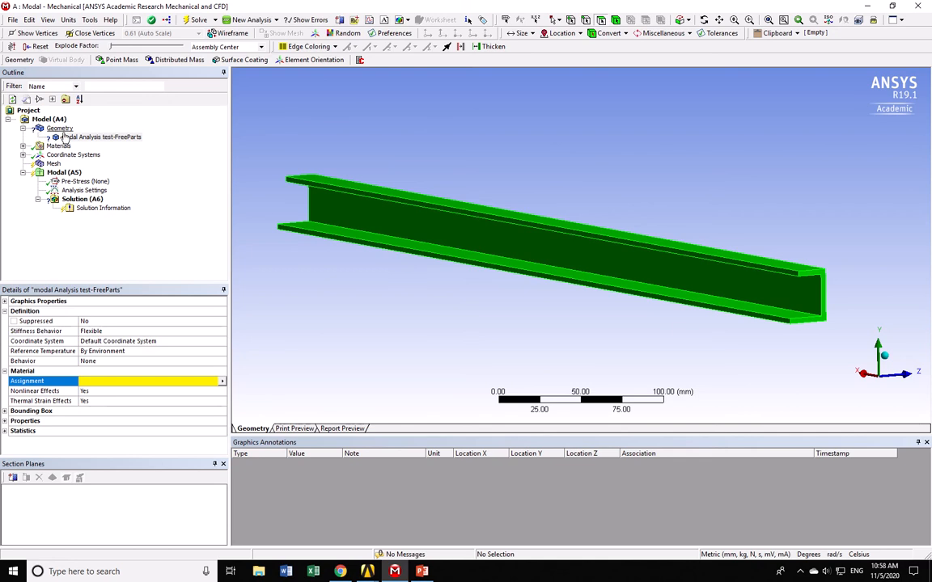
- Assign Structural Steel as the material of the modal Analysis test-FreeParts body and collapse the Geometry branch
left_click(36, 129)
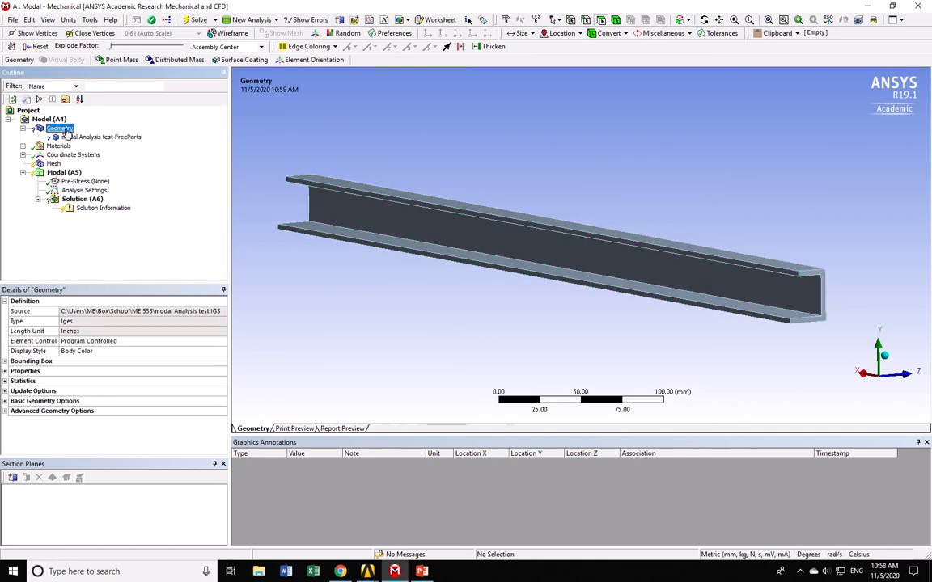
left_click(56, 137)
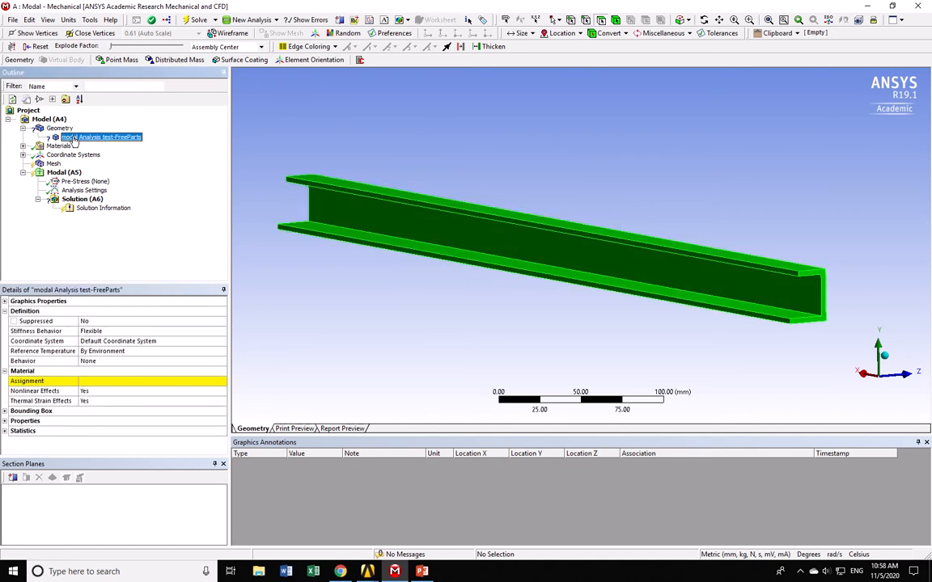
left_click(111, 383)
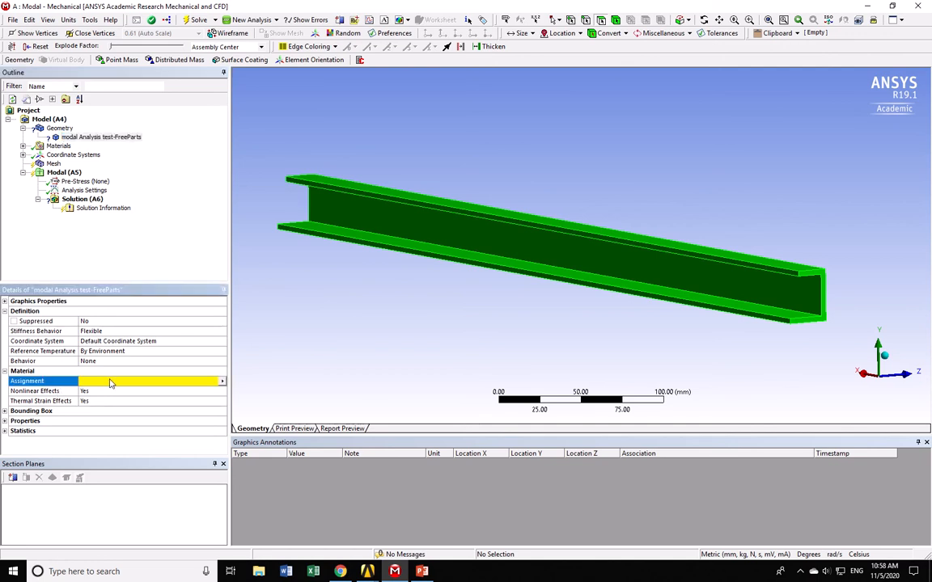
left_click(222, 382)
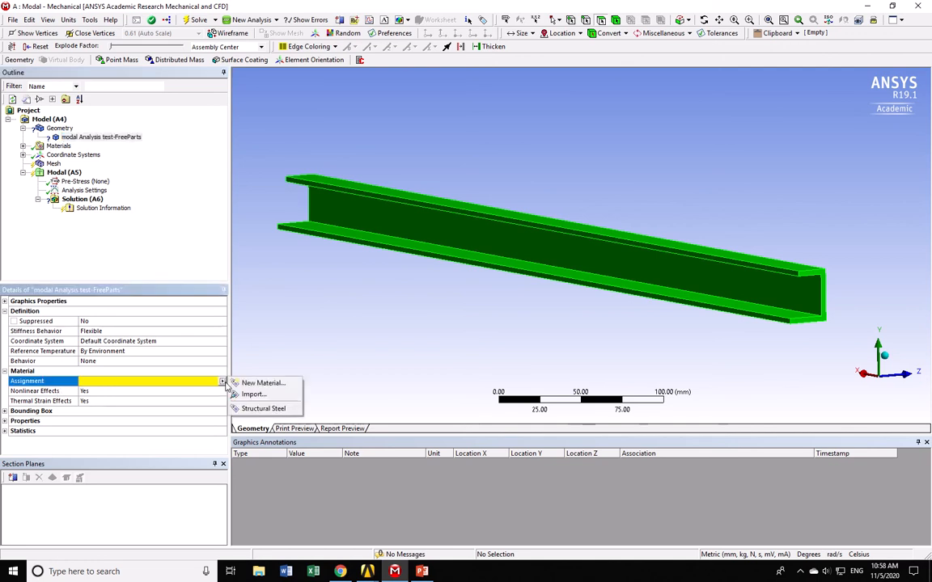
left_click(260, 409)
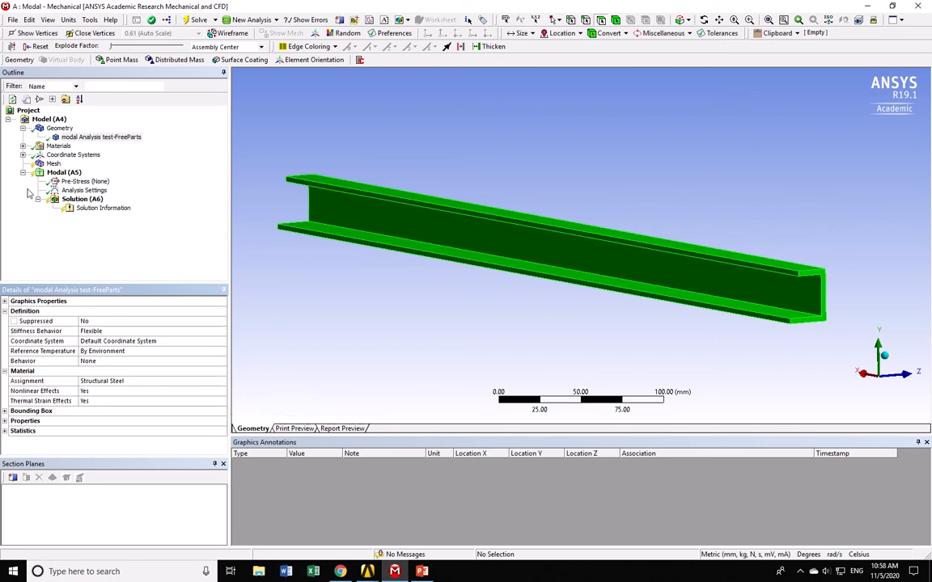
left_click(22, 127)
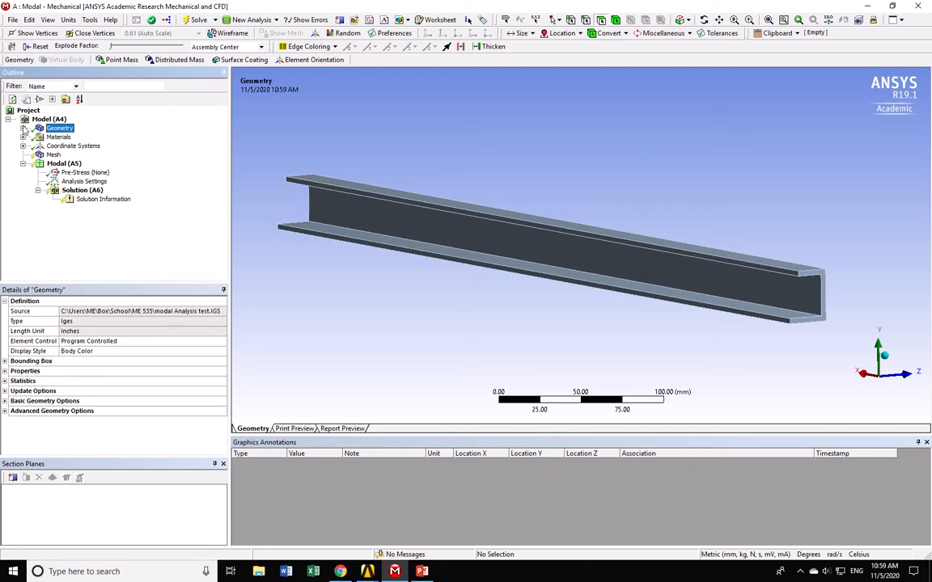
- Expand the mesh sizing settings and generate the channel beam's mesh with the existing settings
left_click(53, 155)
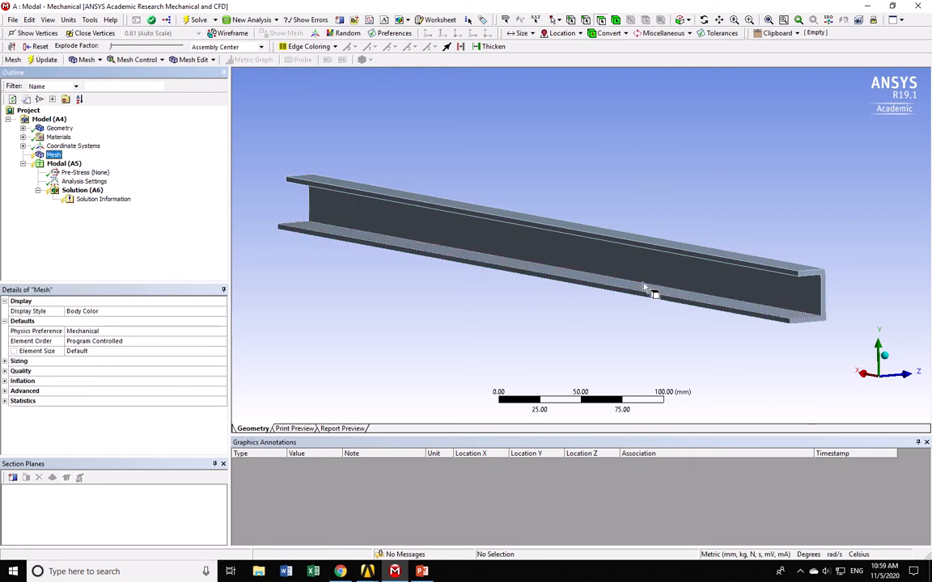
mouse_move(739, 233)
middle_mouse_down()
mouse_move(713, 221)
mouse_move(703, 233)
mouse_move(749, 233)
middle_mouse_up()
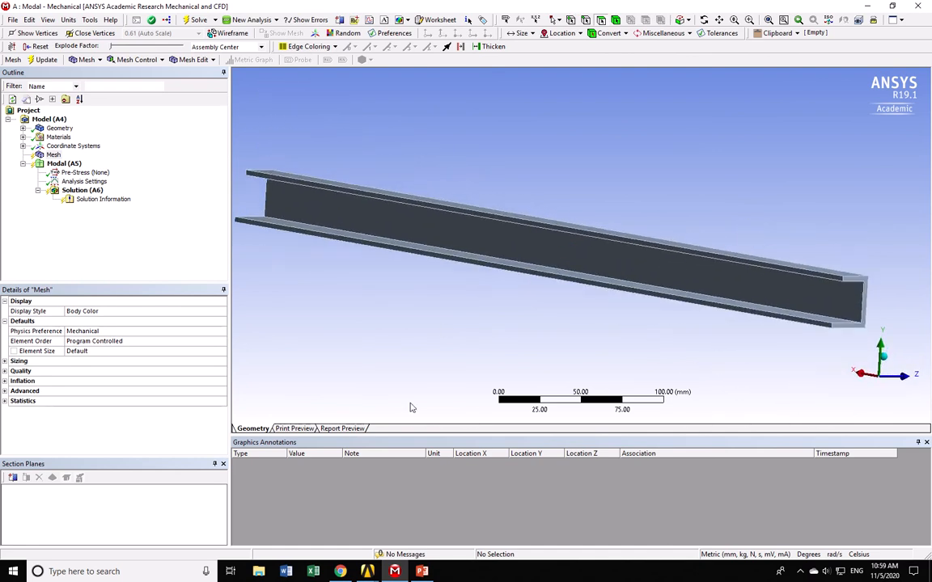
left_click(5, 361)
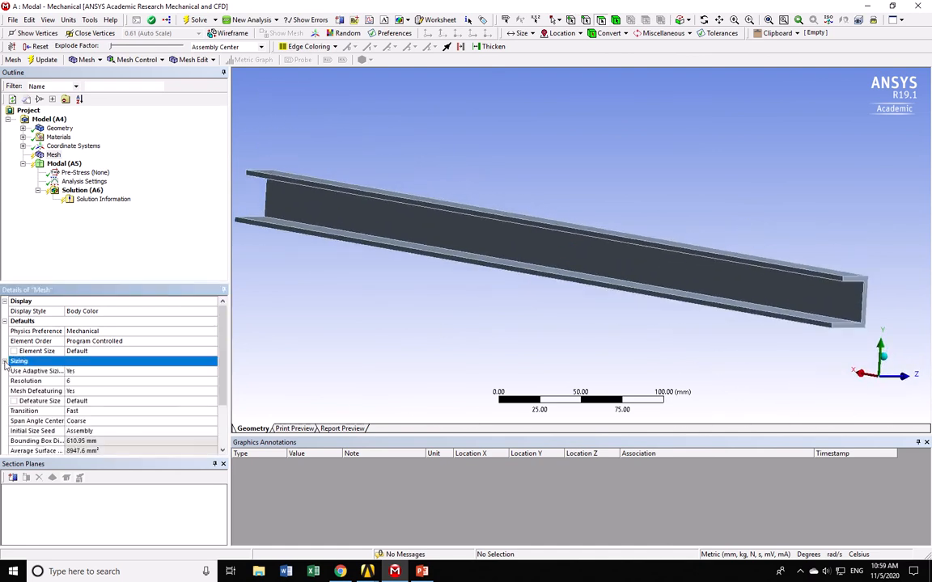
left_click(97, 382)
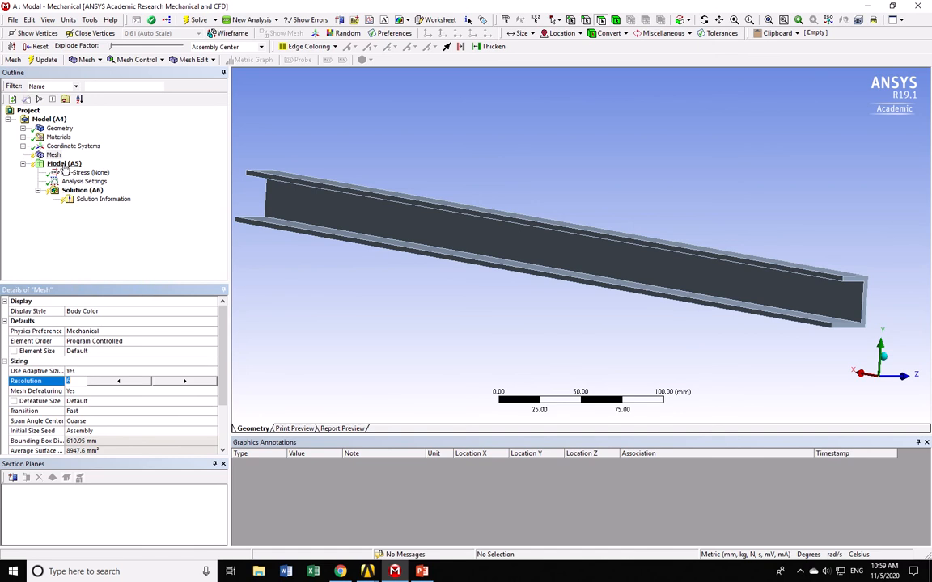
right_click(54, 154)
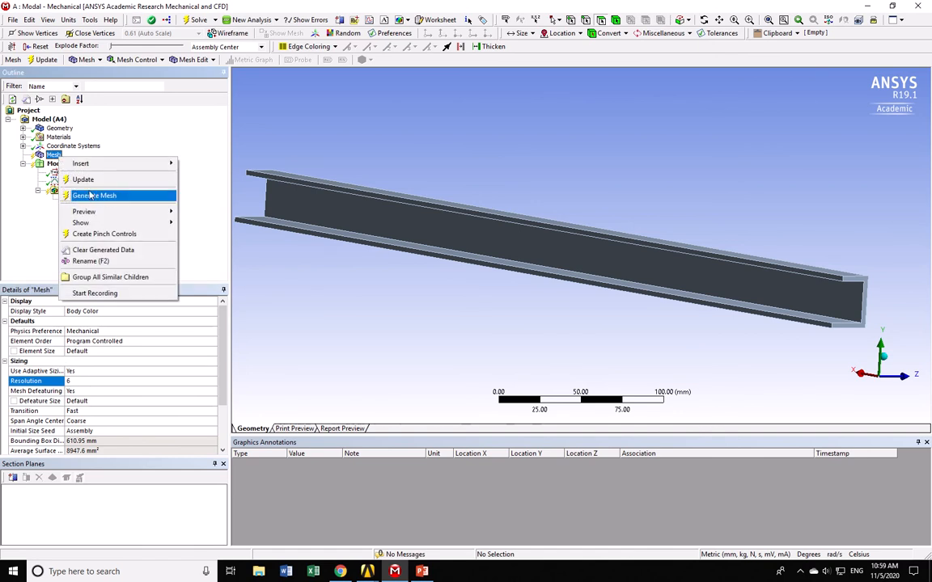
left_click(92, 196)
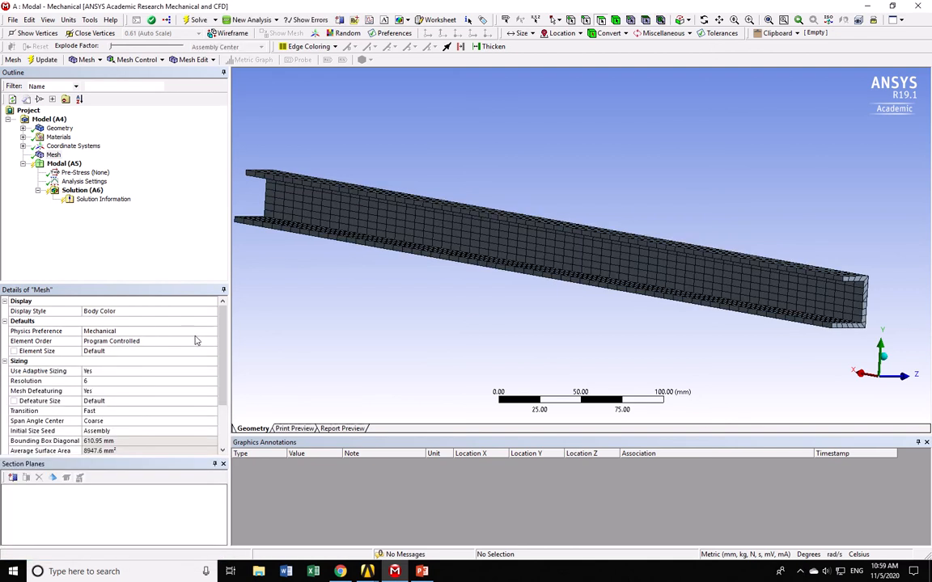
middle_click_drag(680, 251, 526, 241)
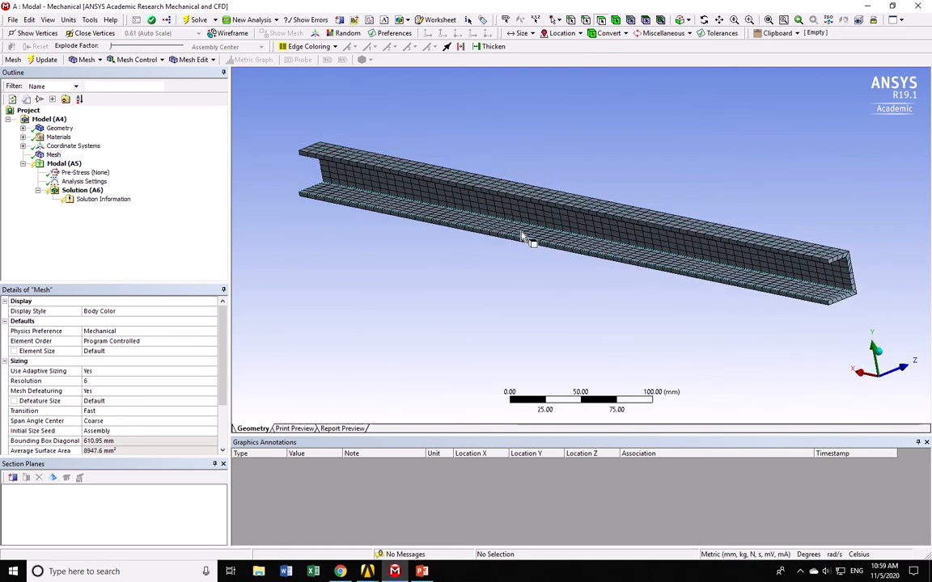
- Add a fixed support to the modal analysis, scoped to the C-shaped end face at the beam's +Z end
left_click(63, 165)
right_click(65, 167)
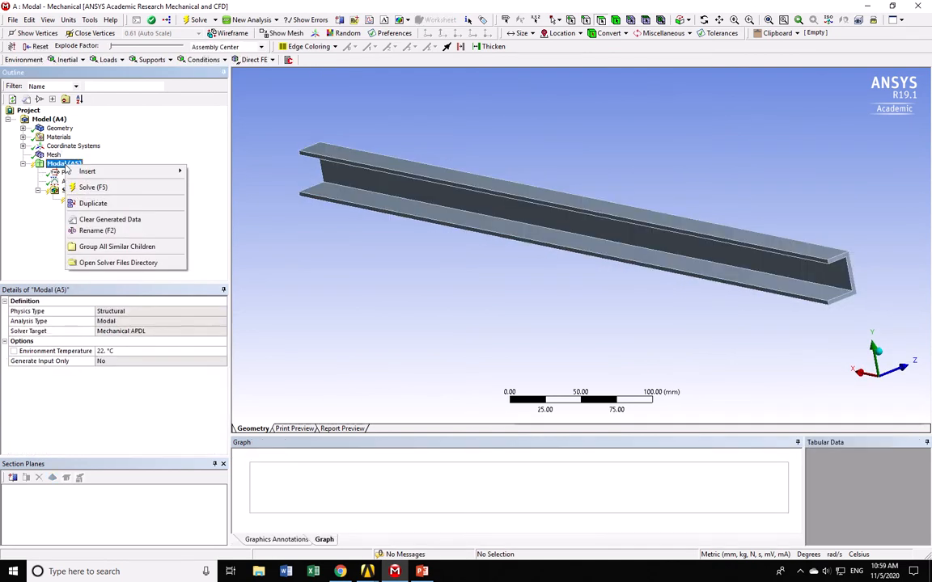
mouse_move(70, 170)
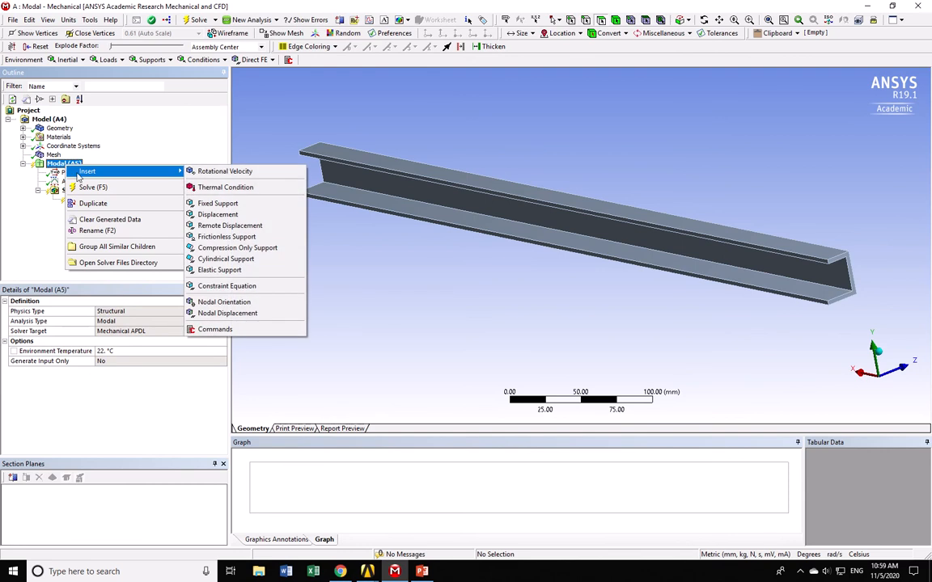
left_click(225, 204)
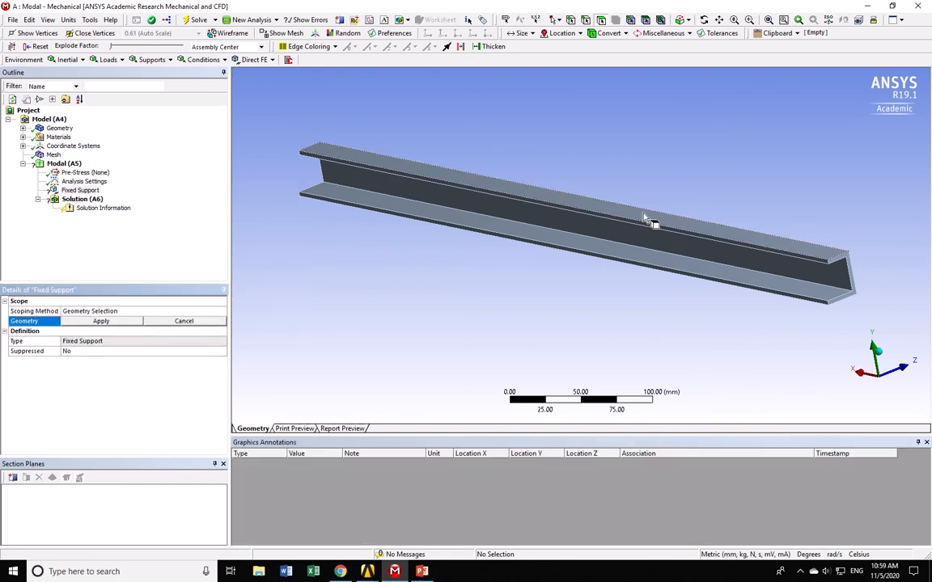
left_click(854, 282)
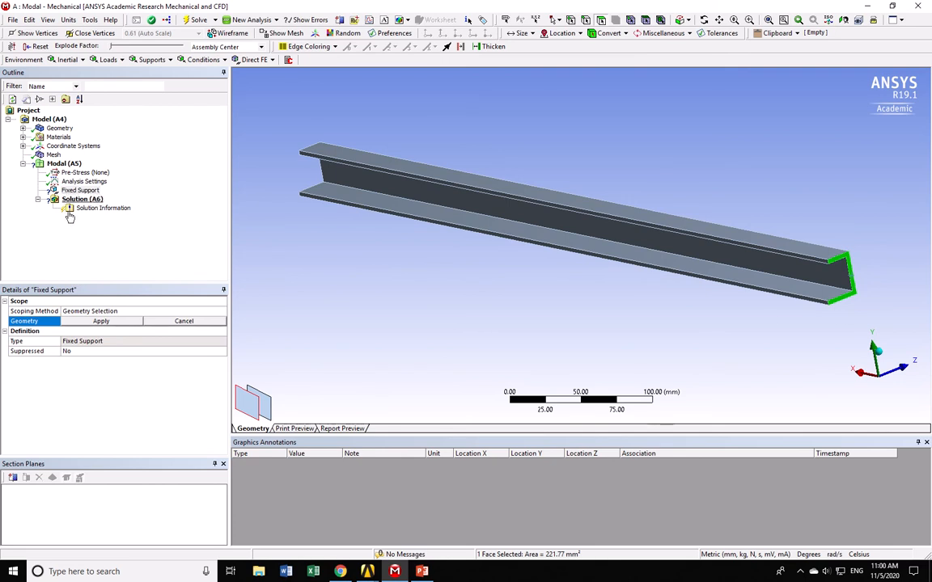
left_click(80, 190)
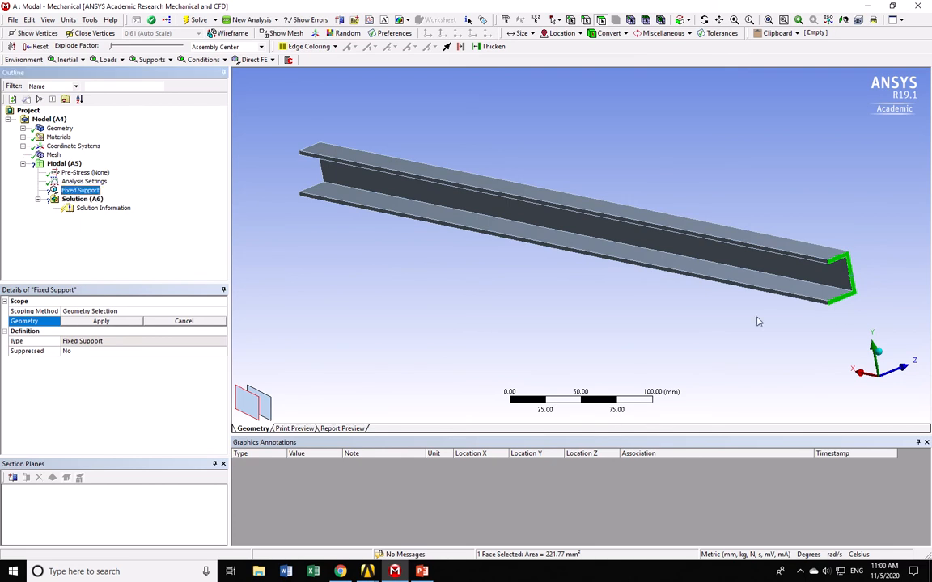
left_click(83, 322)
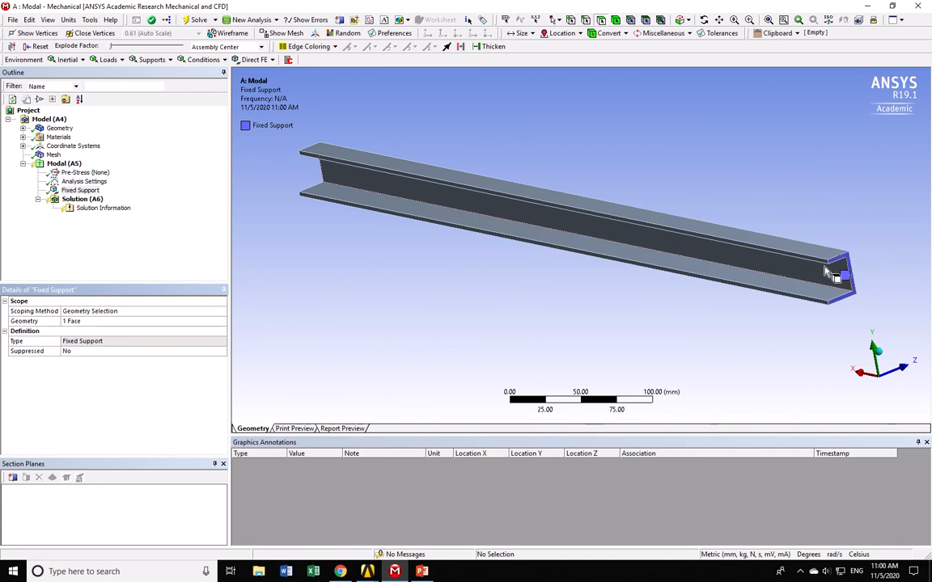
- Open the modal analysis settings and their Max Modes to Find value for editing
left_click(84, 182)
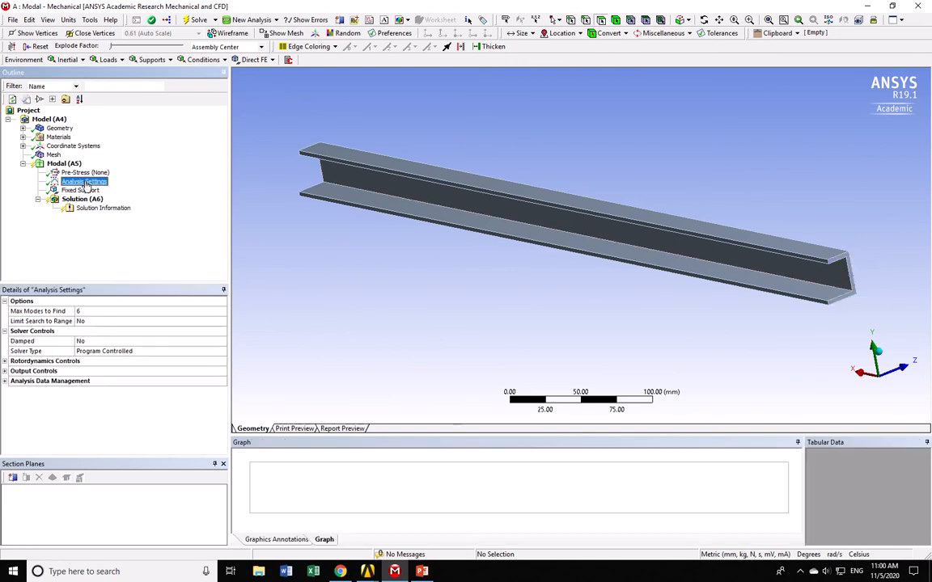
left_click(63, 311)
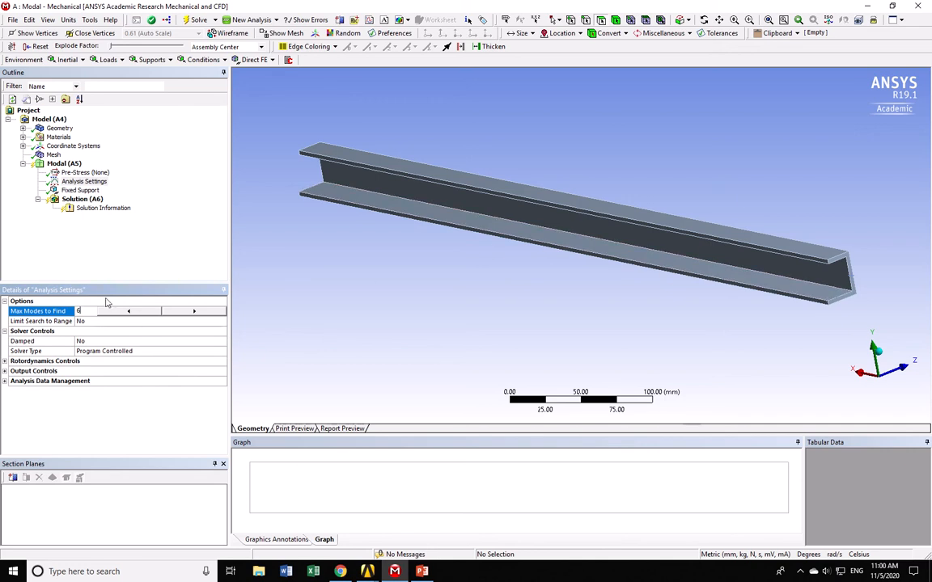
right_click(78, 200)
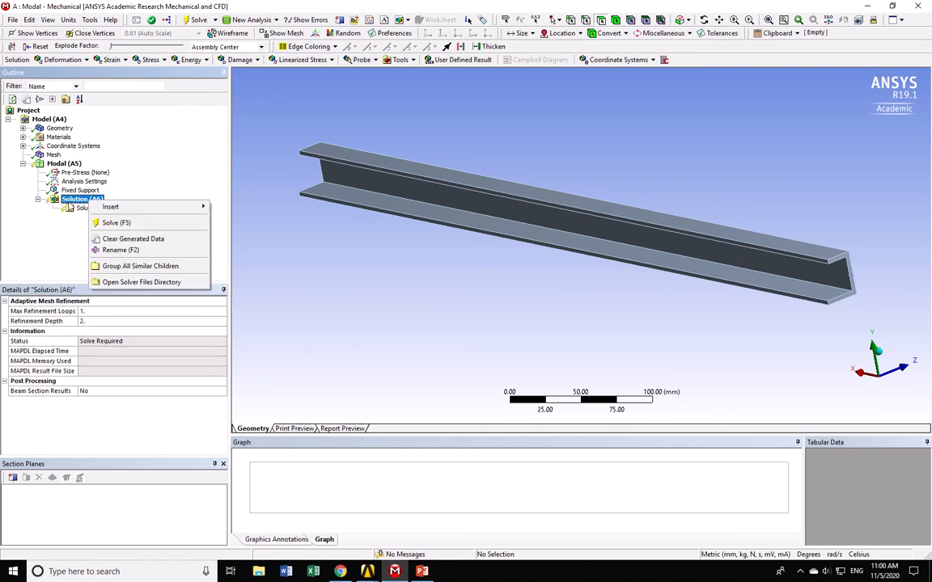
left_click(69, 207)
left_click(433, 286)
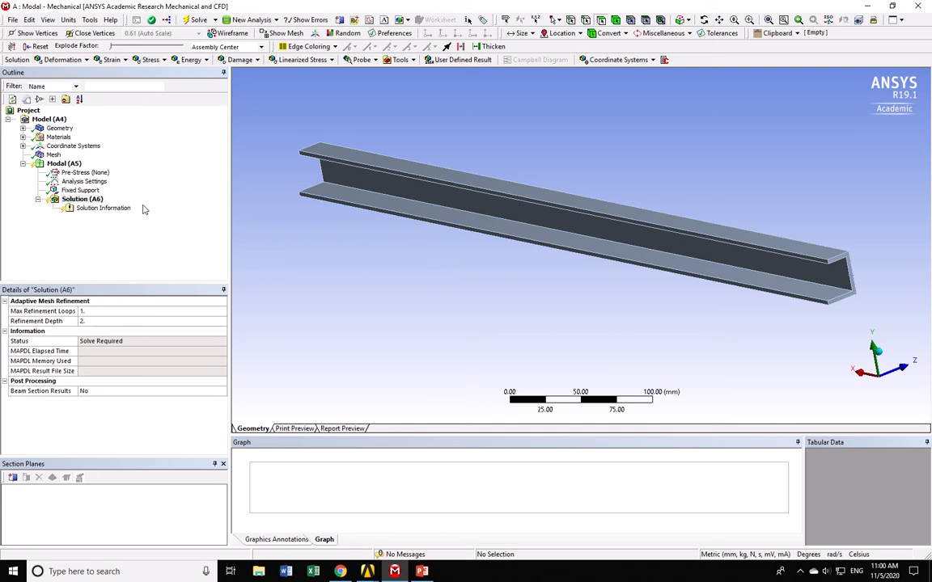
- Insert a Total Deformation result under the modal Solution
left_click(66, 200)
left_click(81, 202)
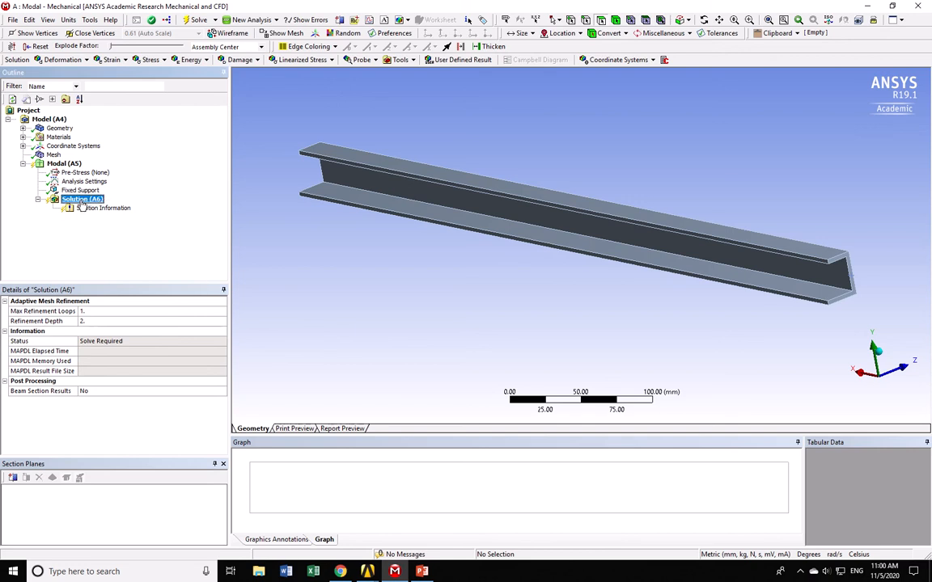
right_click(81, 207)
mouse_move(85, 208)
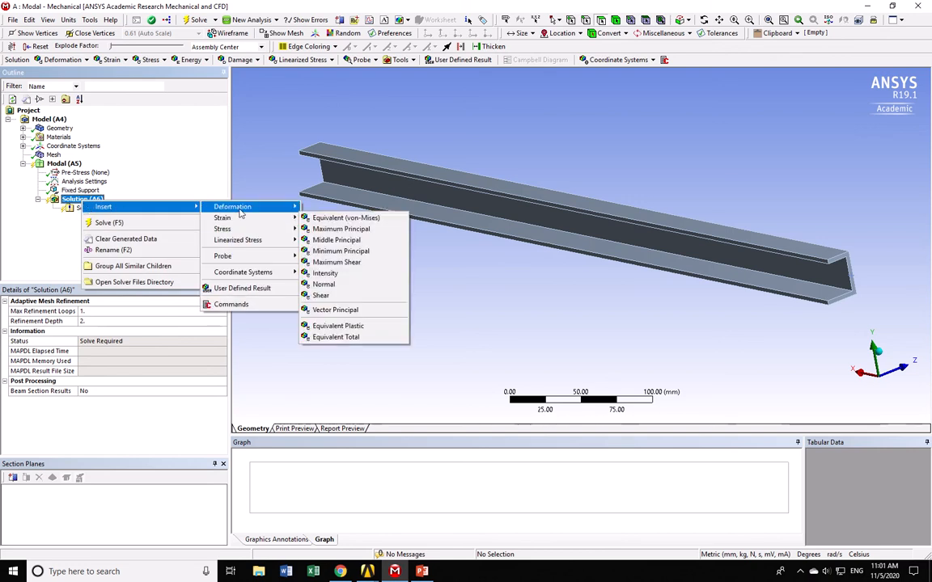
mouse_move(275, 207)
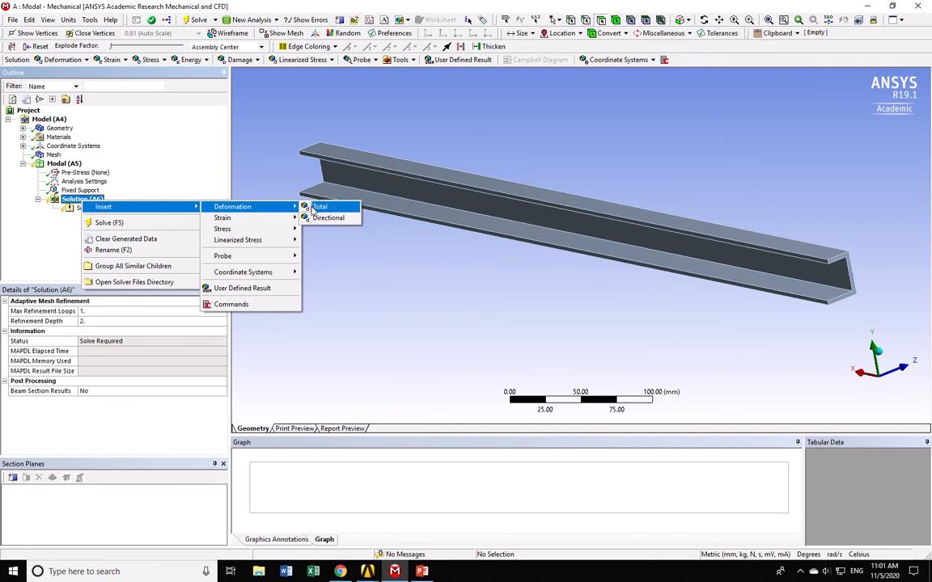
left_click(313, 208)
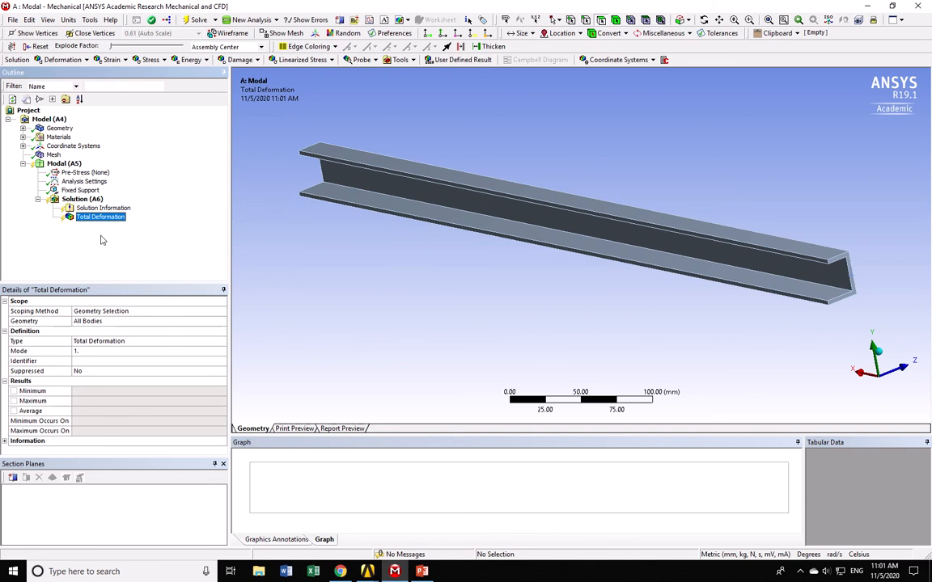
- Raise the first Total Deformation result's mode to 7 and bring it back to 1
left_click(108, 353)
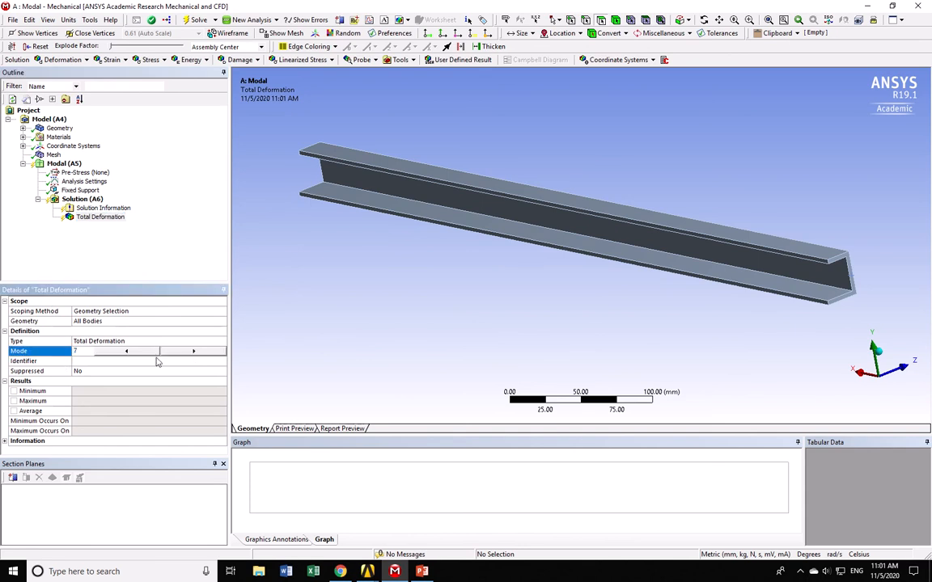
left_click(134, 353)
left_click(135, 353)
left_click(134, 353)
left_click(134, 353)
left_click(135, 353)
left_click(134, 353)
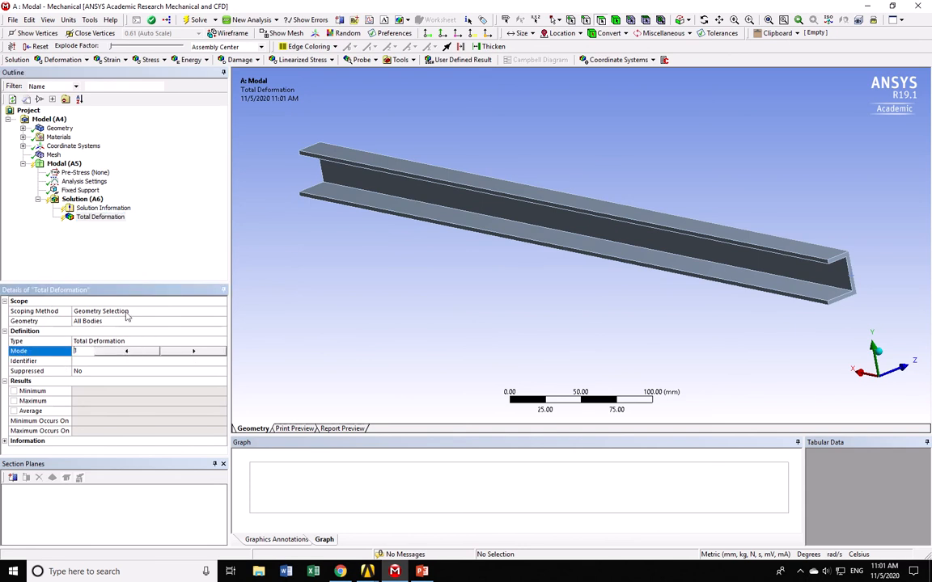
right_click(86, 200)
mouse_move(113, 210)
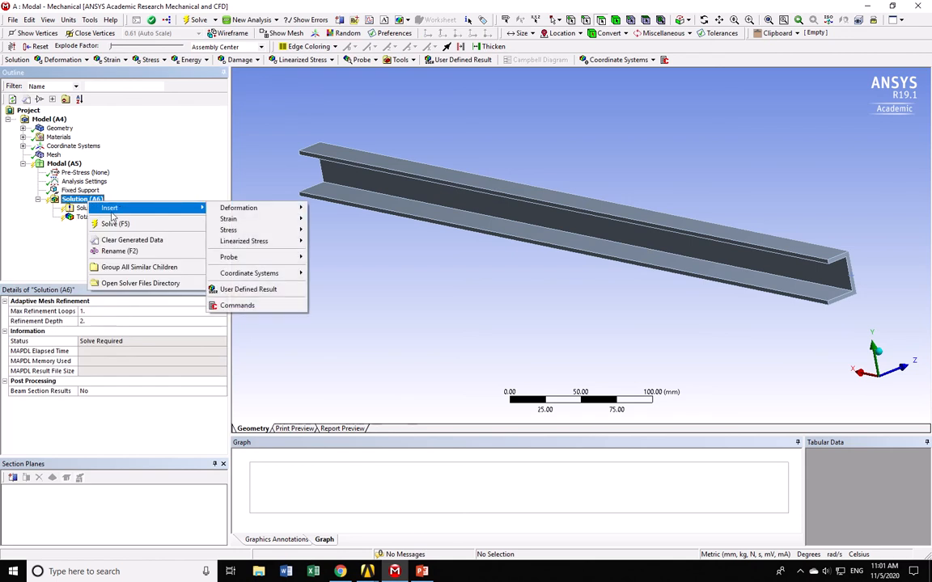
left_click(50, 234)
- Insert a second Total Deformation result under Solution and create three duplicates, making five Total Deformation results in all
right_click(80, 196)
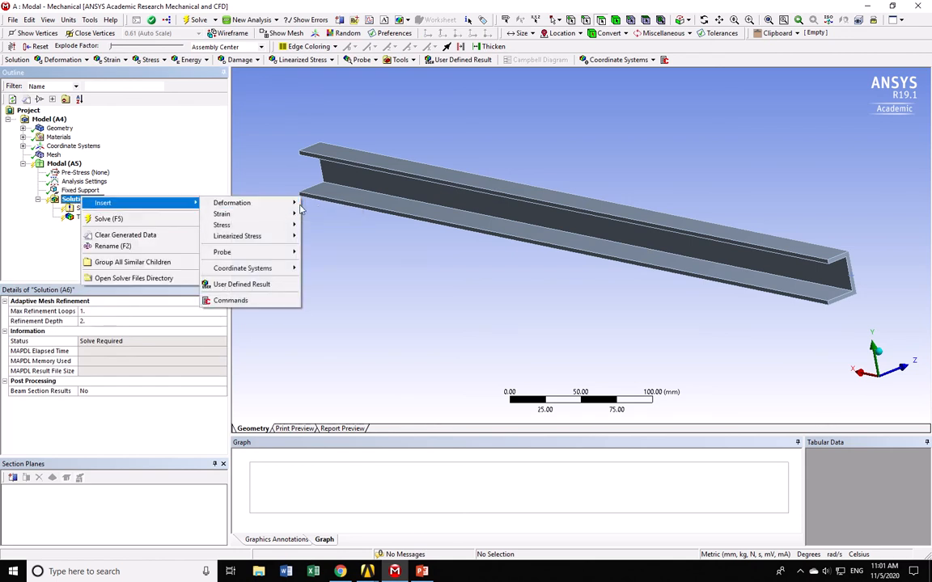
left_click(330, 201)
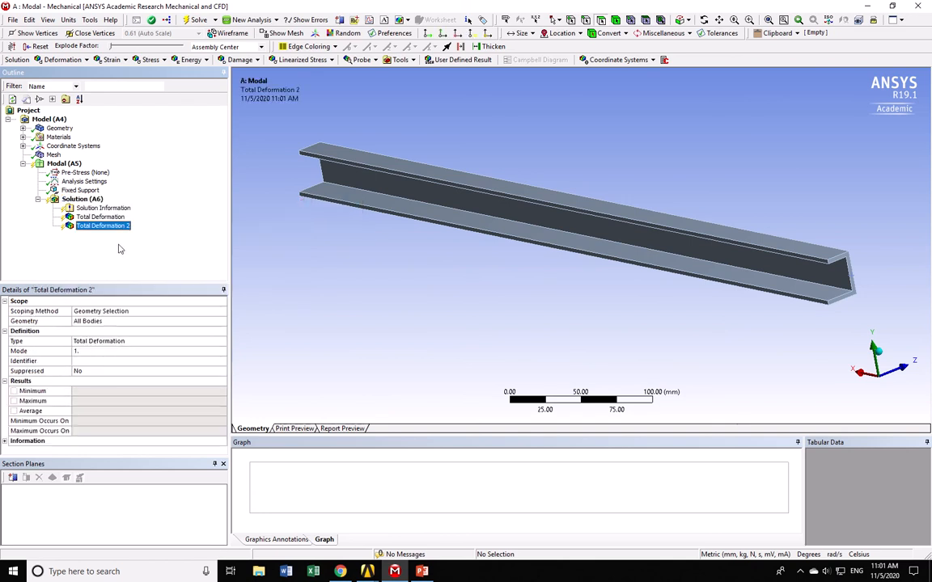
right_click(101, 226)
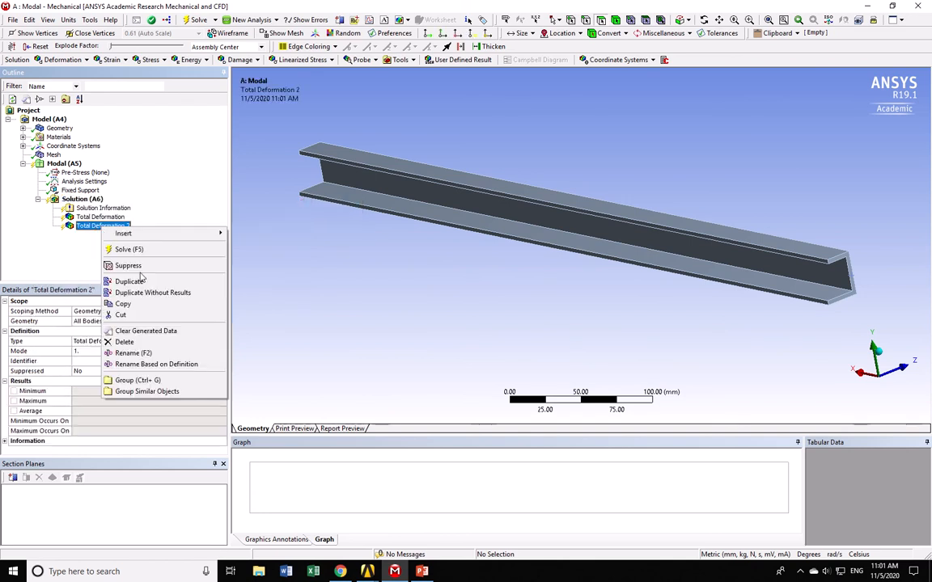
left_click(133, 281)
right_click(110, 234)
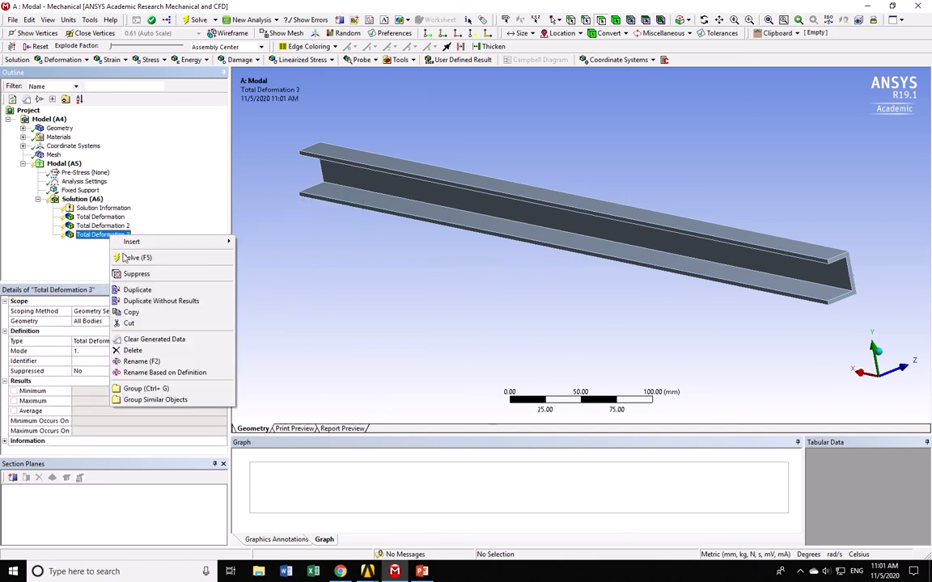
left_click(138, 290)
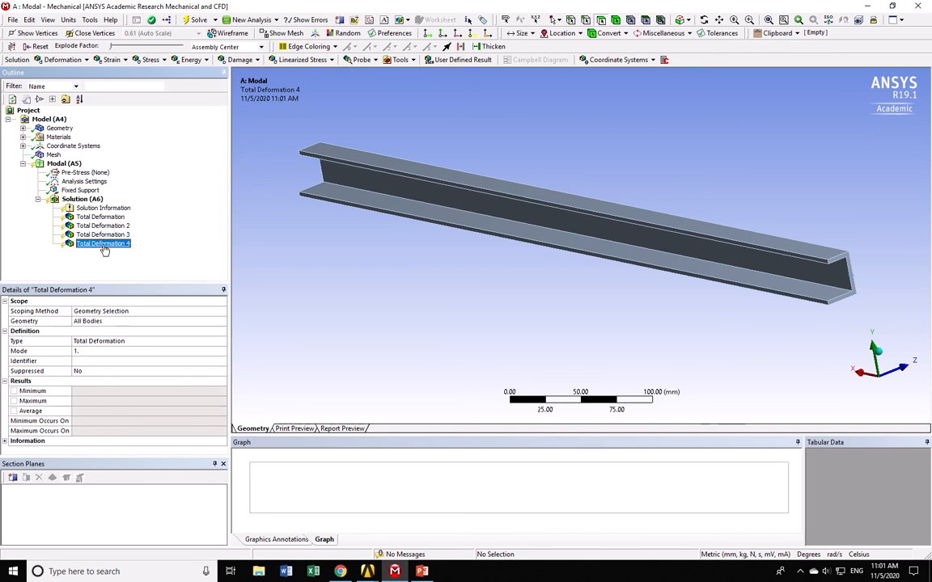
right_click(104, 244)
left_click(129, 299)
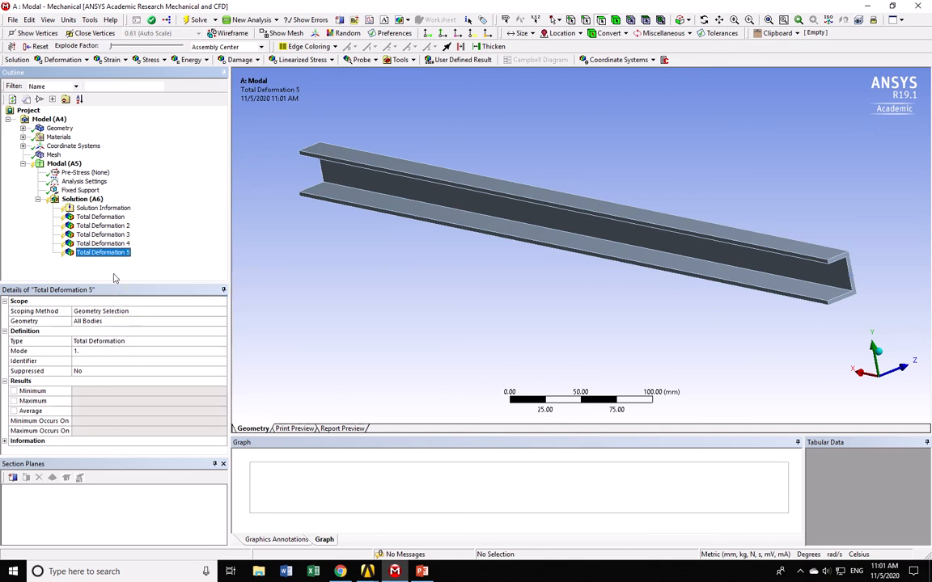
- Set the mode of the Total Deformation 2 result to 2
left_click(100, 217)
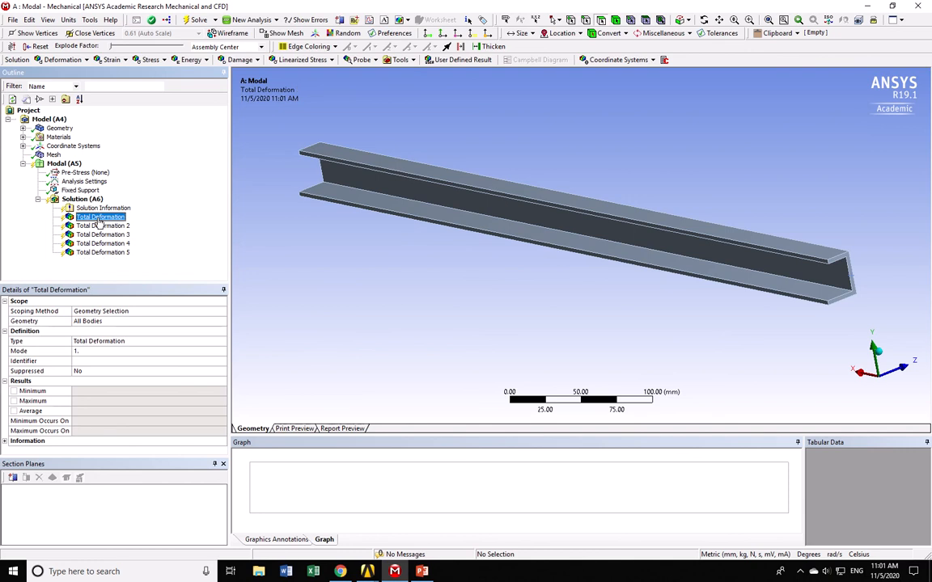
left_click(103, 225)
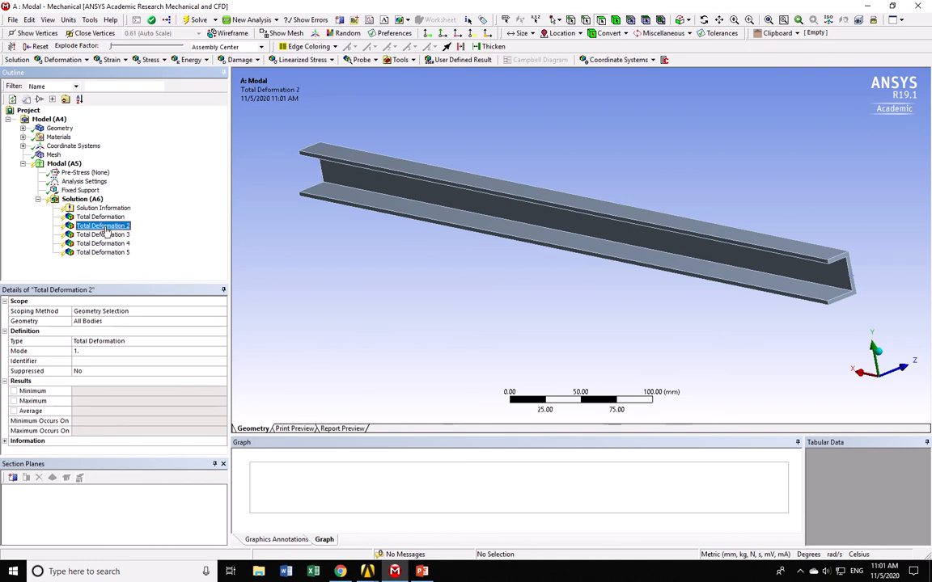
left_click(176, 349)
left_click(186, 352)
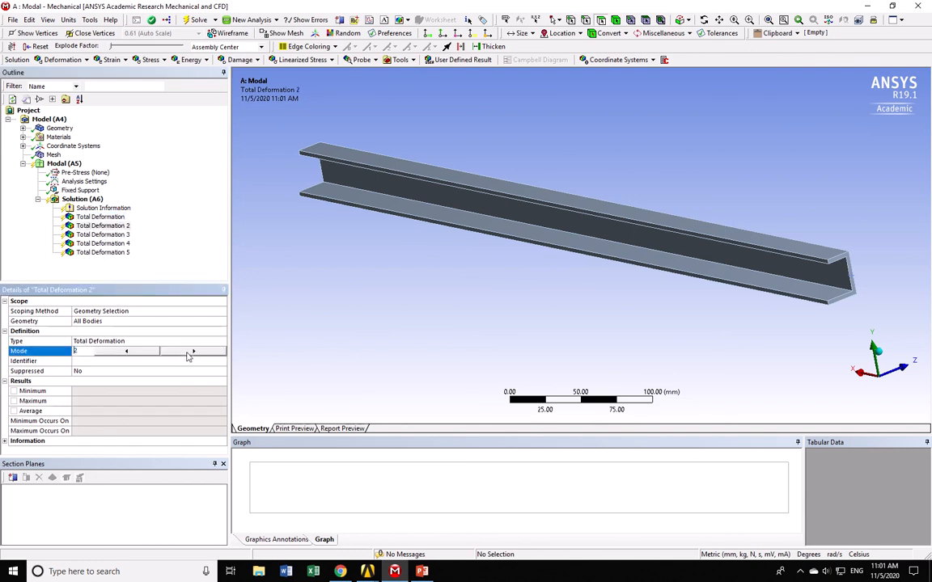
- Raise the modes of Total Deformation 3 and Total Deformation 4 to match their result numbers
left_click(102, 235)
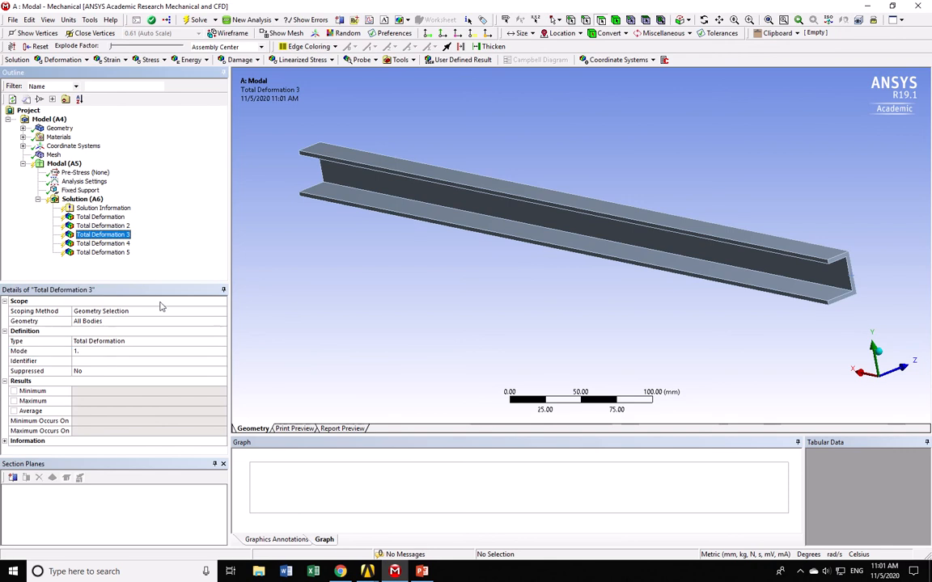
left_click(204, 354)
left_click(206, 355)
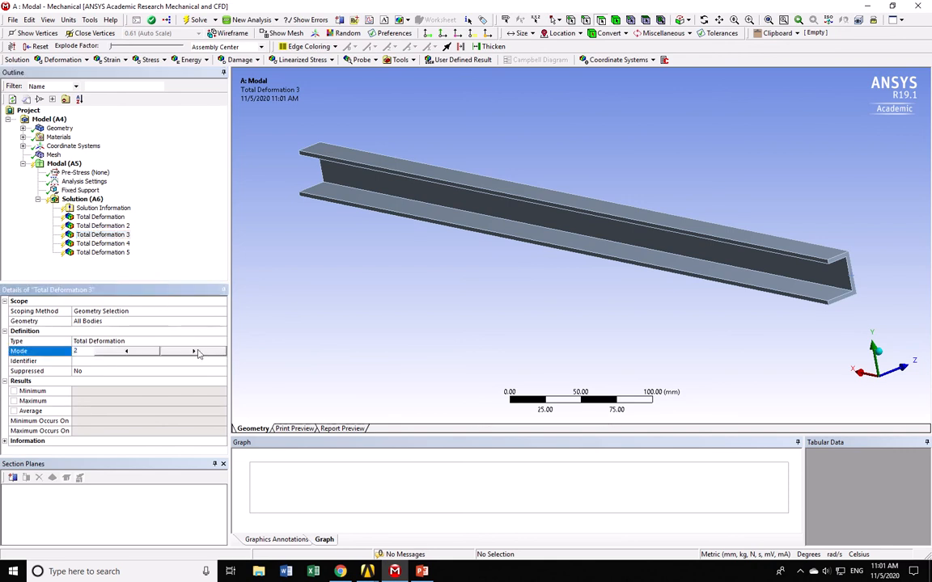
left_click(102, 243)
left_click(199, 354)
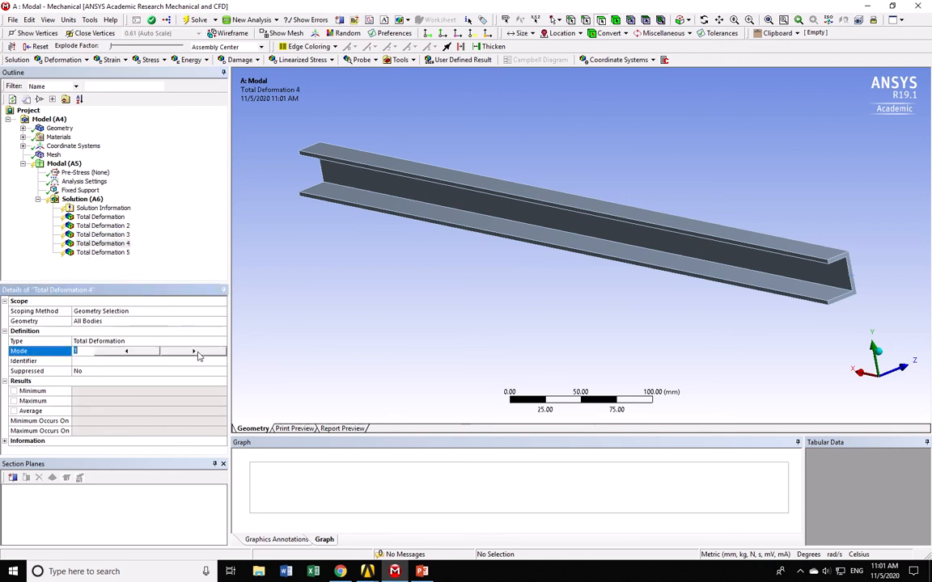
double_click(199, 356)
- Set the mode of the Total Deformation 5 result to 5
left_click(119, 254)
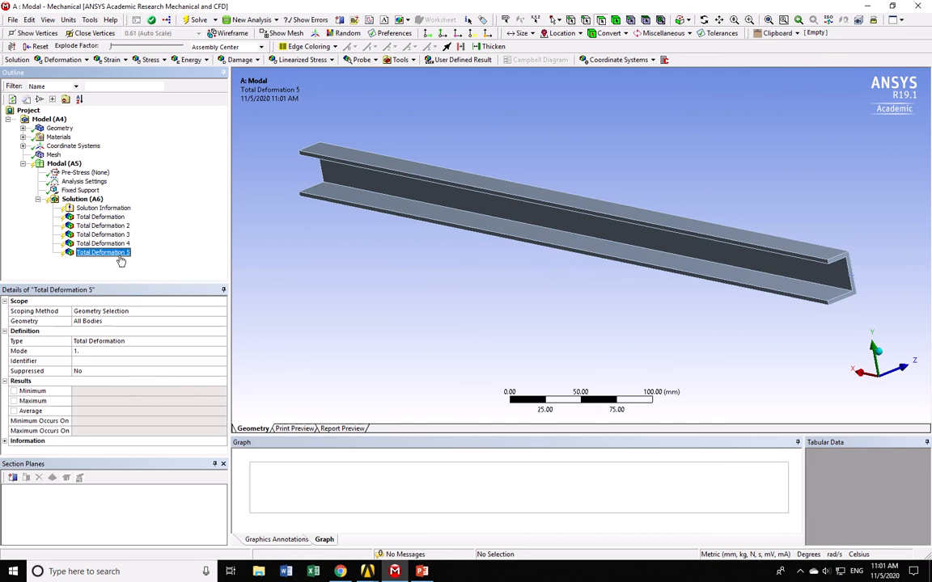
left_click(205, 353)
left_click(206, 354)
left_click(206, 356)
left_click(205, 356)
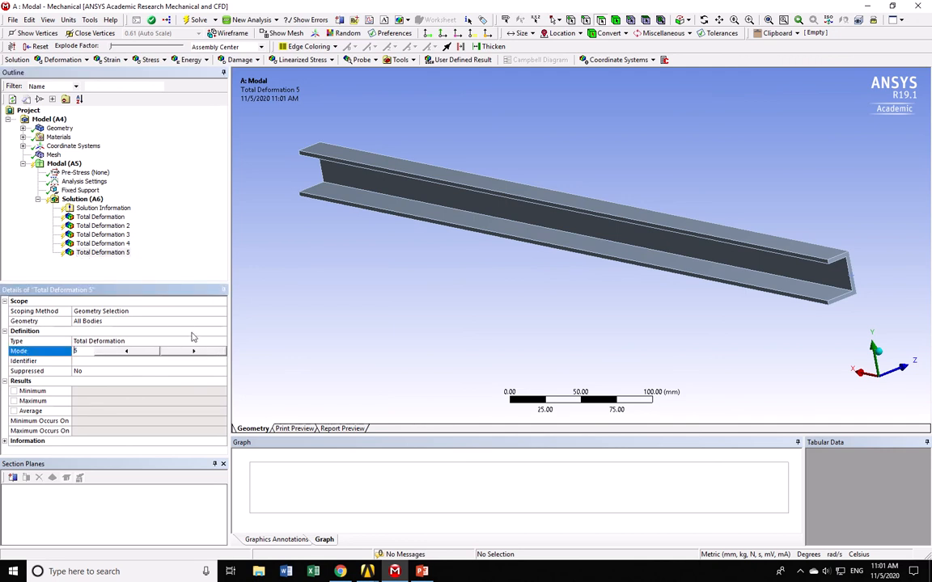
- Insert an Equivalent (von-Mises) Stress result under Solution and open its mode value for editing
right_click(81, 199)
mouse_move(127, 209)
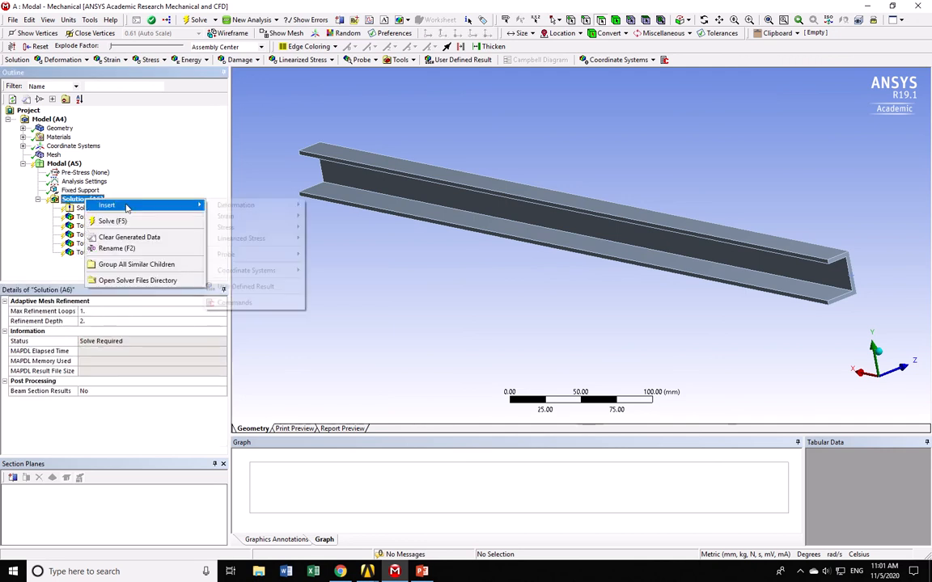
mouse_move(225, 227)
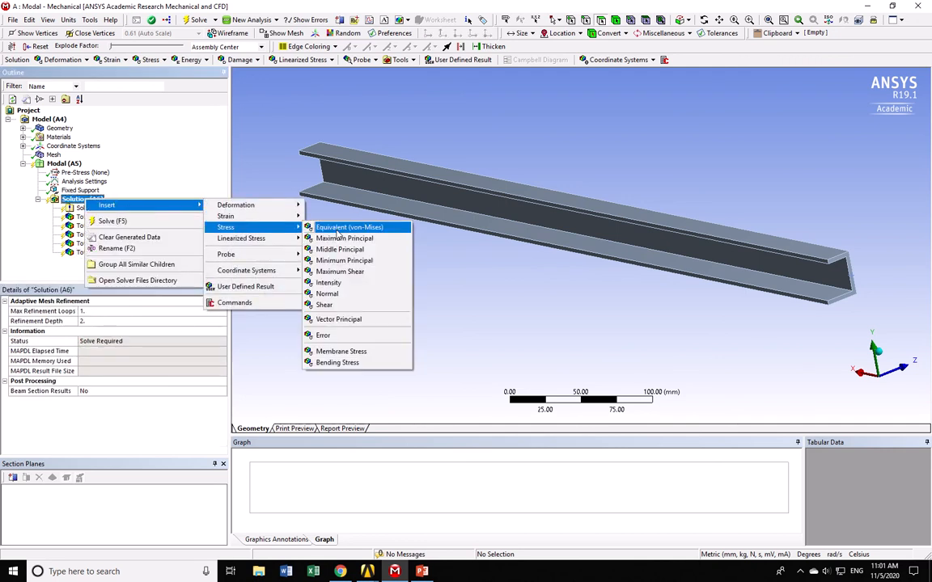
left_click(336, 230)
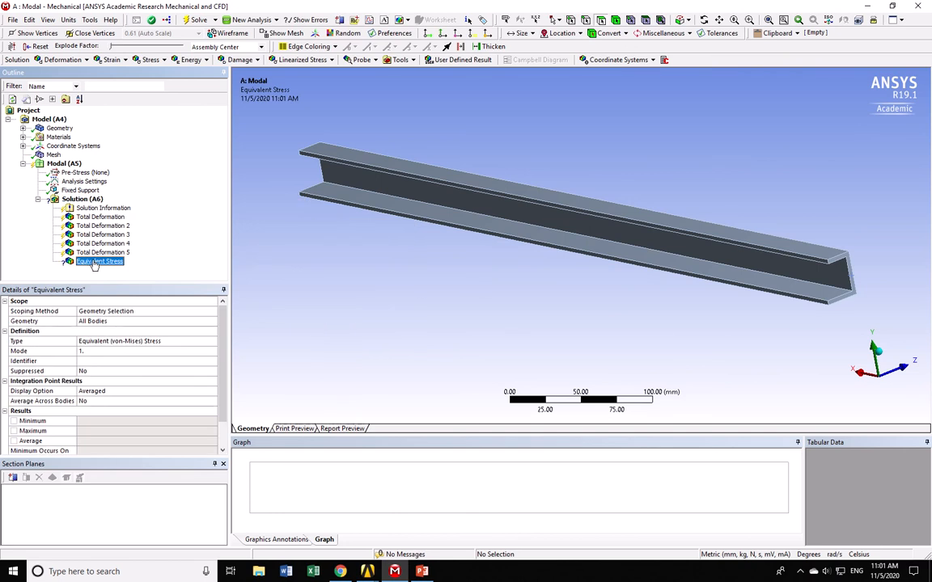
left_click(121, 352)
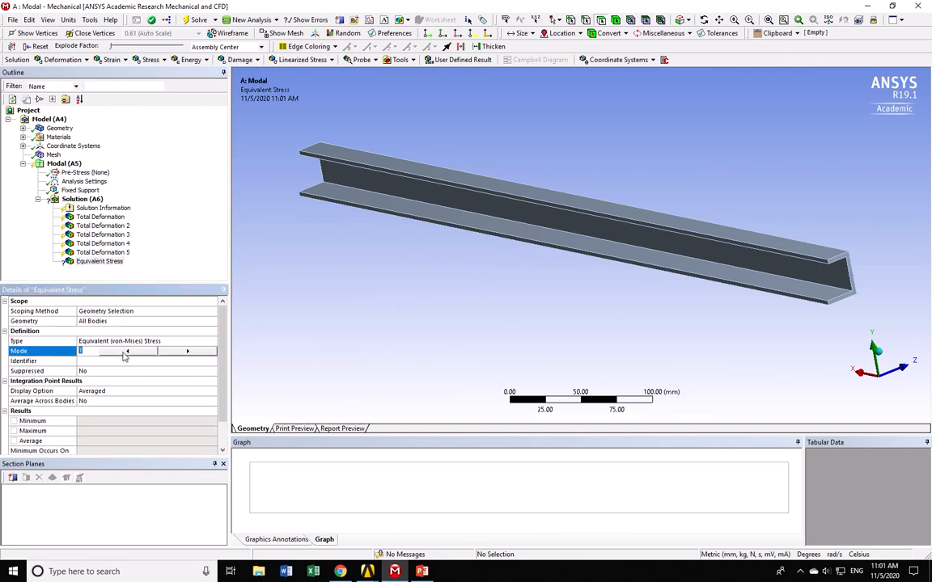
- Delete the Equivalent Stress result from the Solution branch
right_click(97, 261)
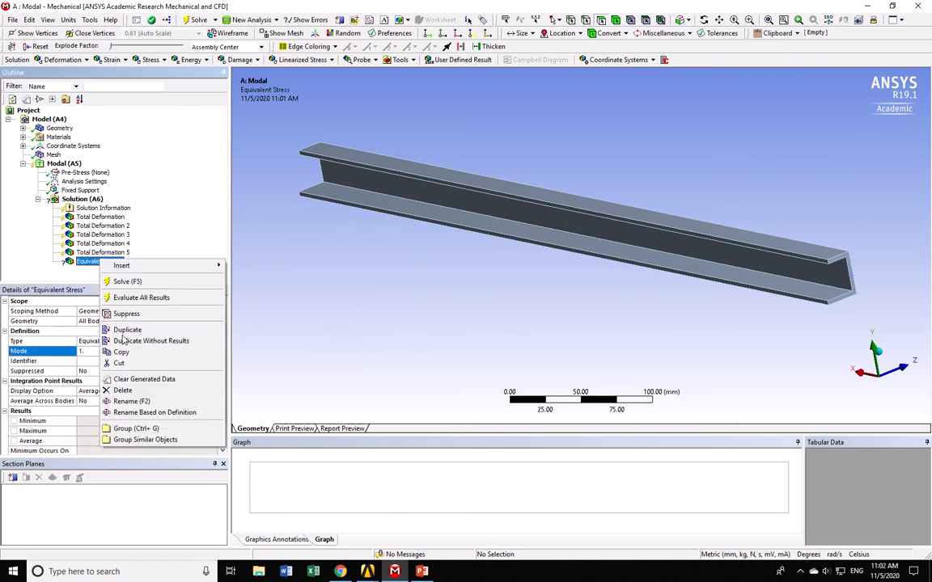
left_click(122, 390)
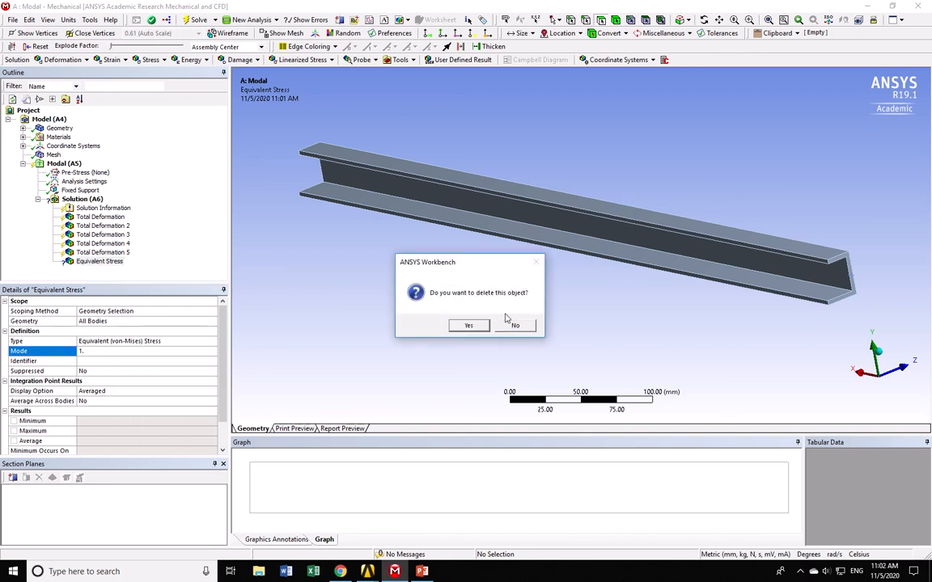
left_click(464, 325)
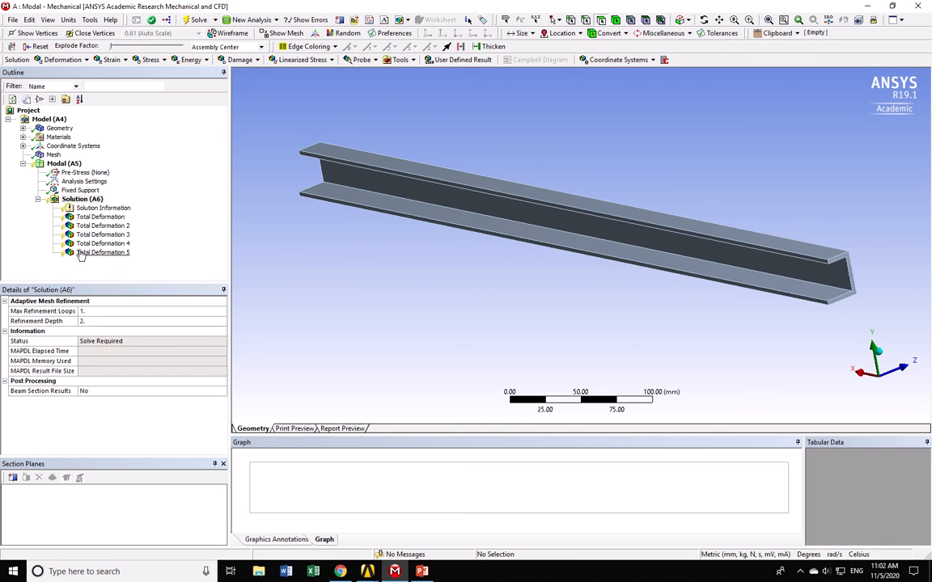
- Rename all five Total Deformation results based on their definition, and solve the modal analysis
left_click(100, 217)
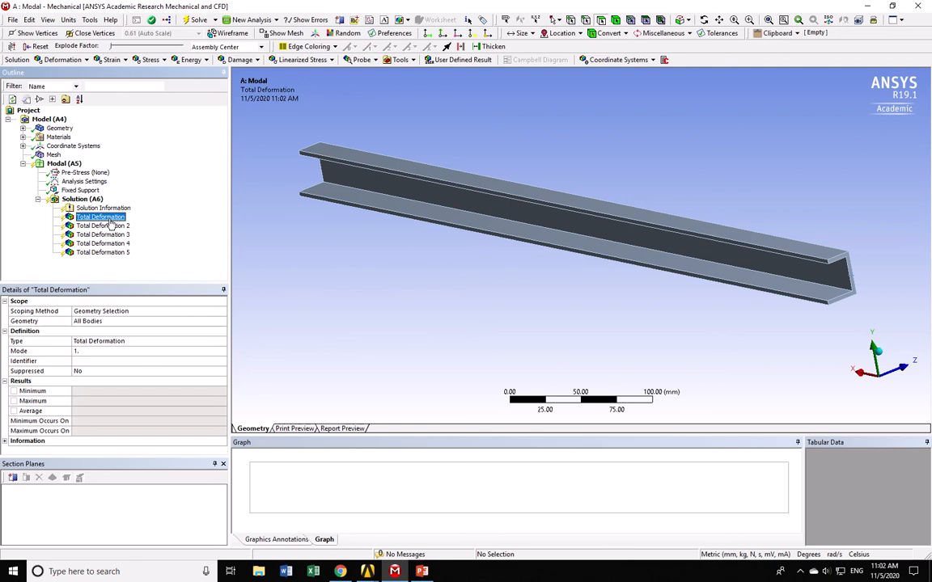
left_click(115, 253, "shift")
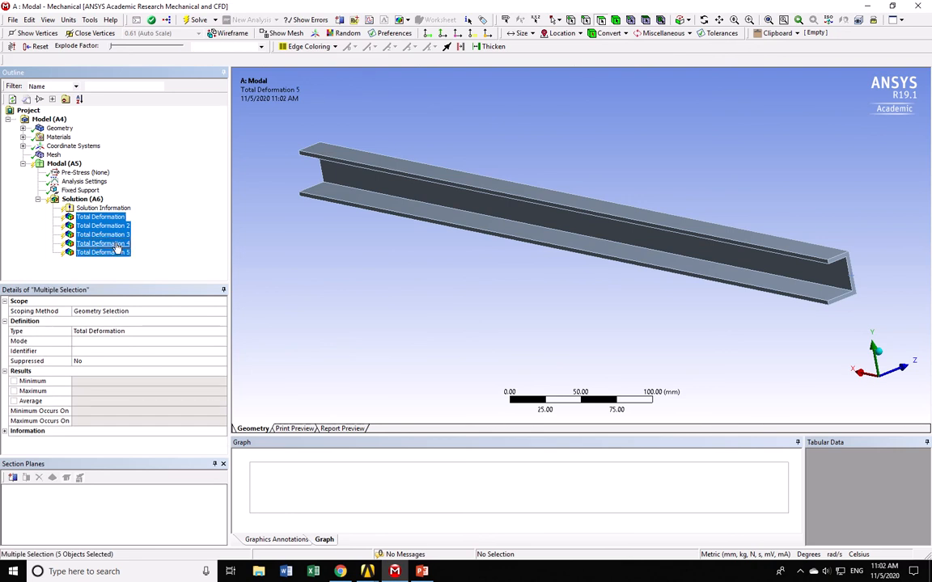
right_click(117, 245)
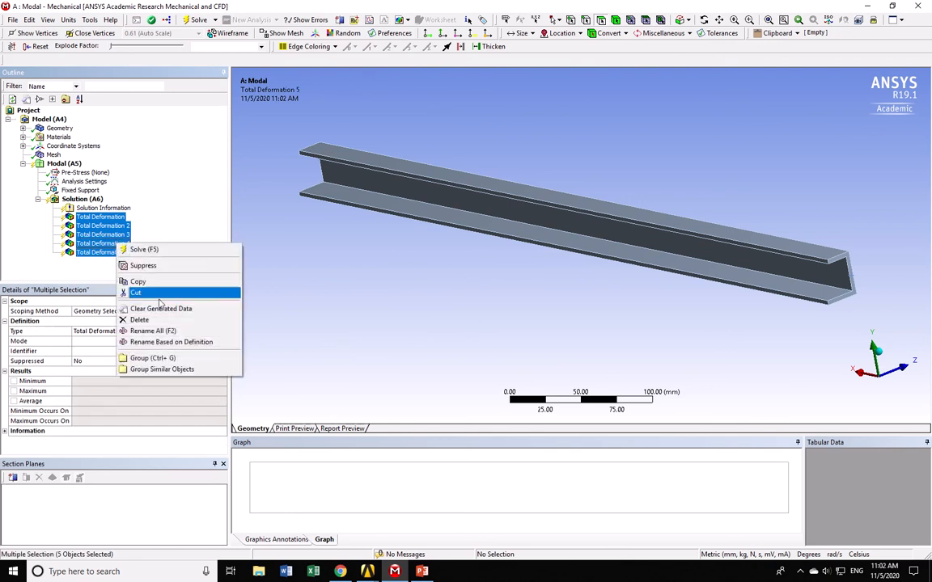
left_click(198, 343)
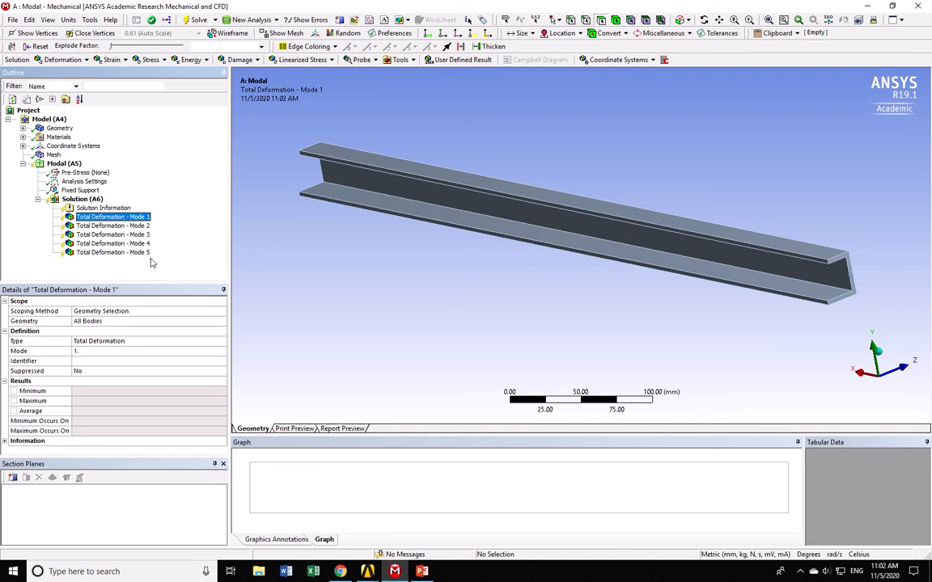
right_click(84, 200)
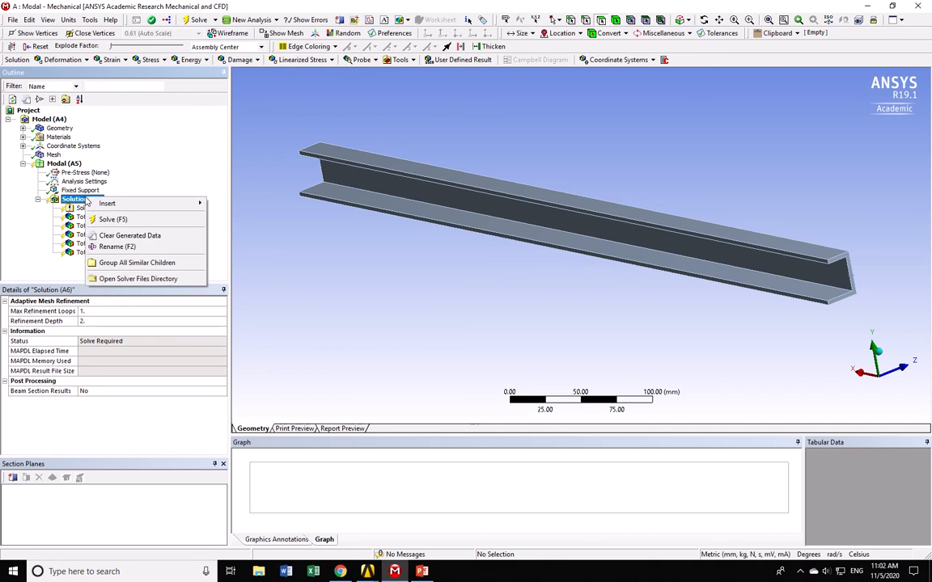
left_click(136, 221)
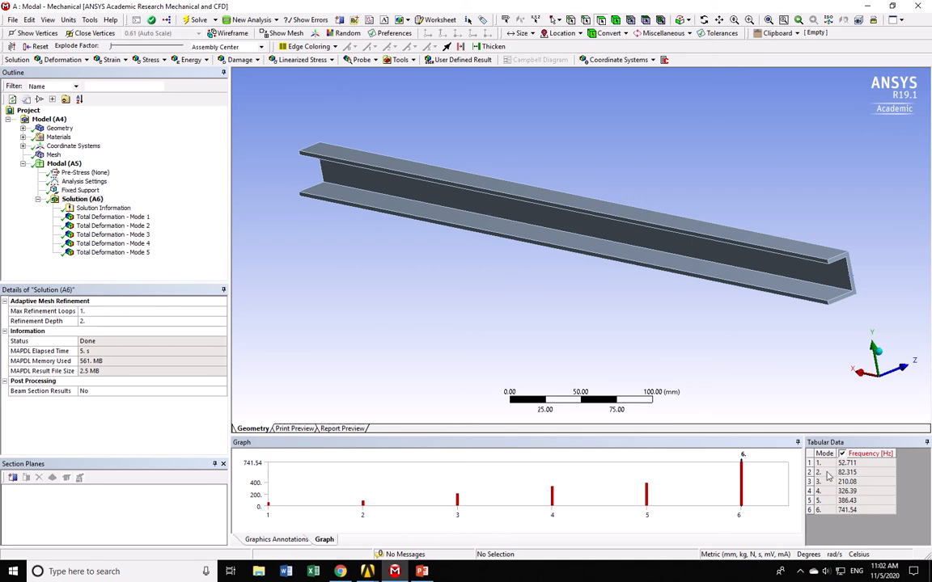
- Display the Mode 1 total deformation and play its animation, examining the beam's bending from several angles
left_click(93, 218)
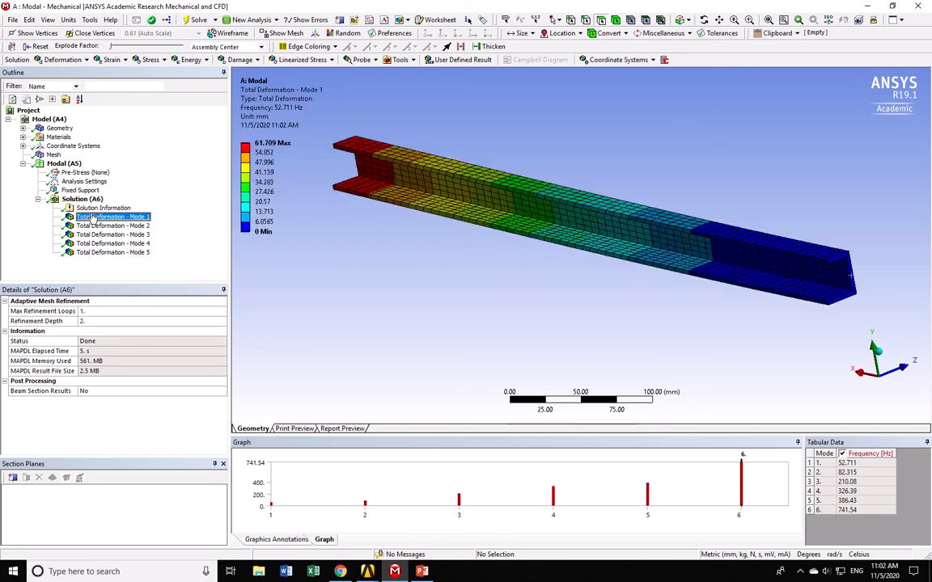
left_click_drag(693, 306, 601, 285)
scroll(632, 287, "down", 3)
middle_click_drag(602, 284, 669, 275)
left_click(291, 456)
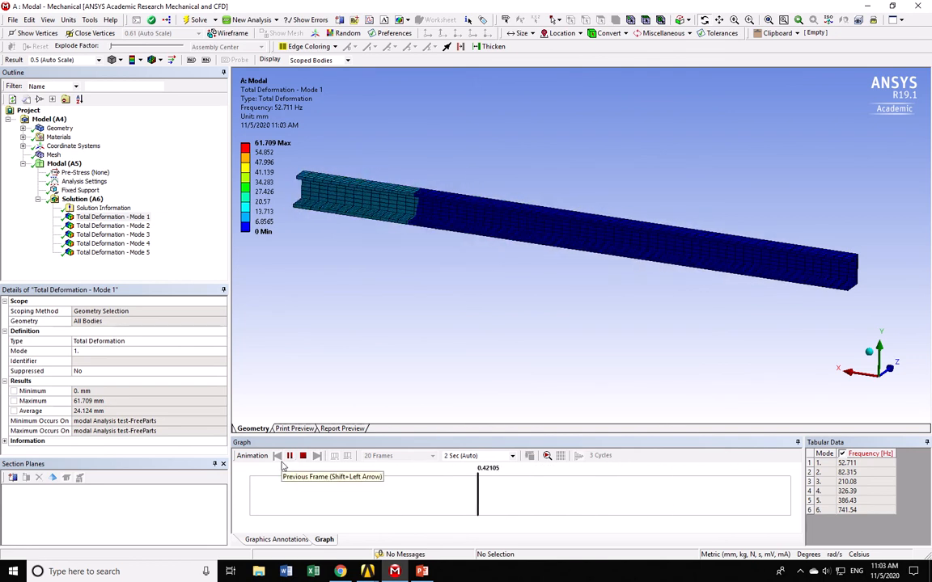
left_click_drag(382, 397, 593, 327)
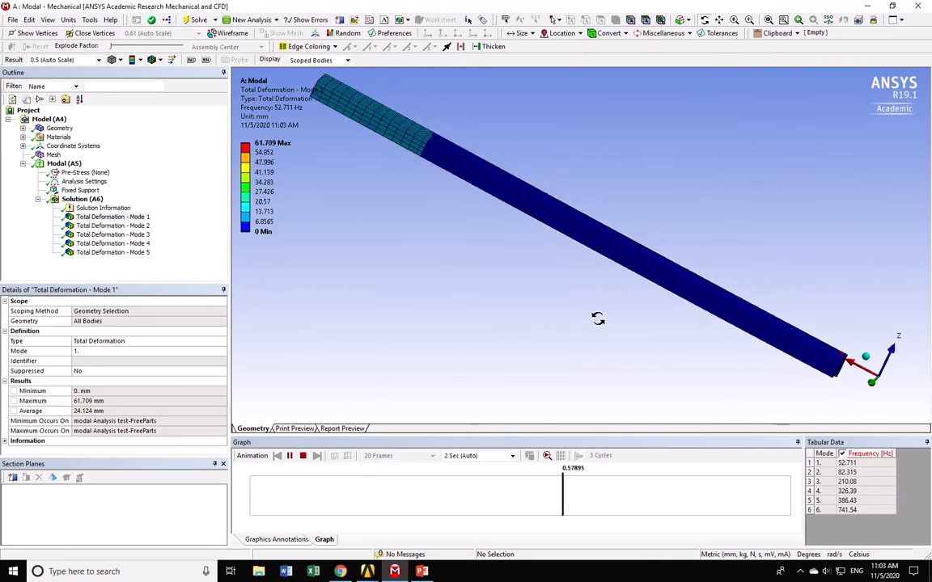
- Animate the Mode 2 and Mode 3 total deformation results to examine their mode shapes
left_click(129, 226)
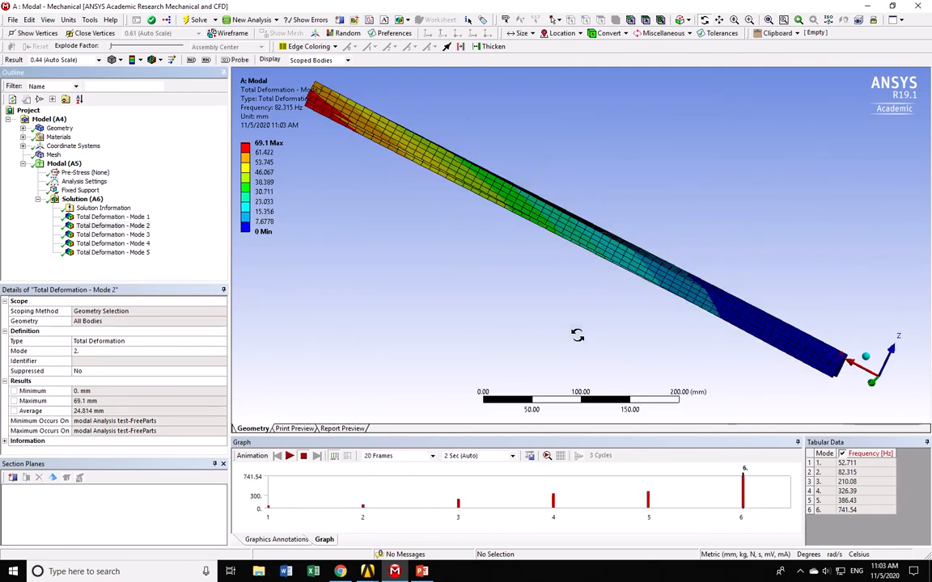
left_click_drag(558, 284, 626, 222)
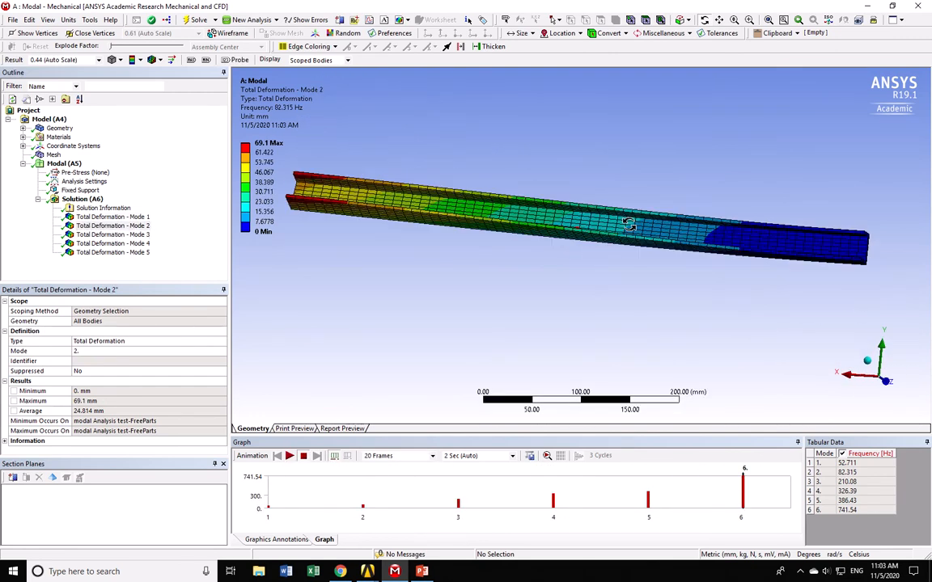
left_click(290, 456)
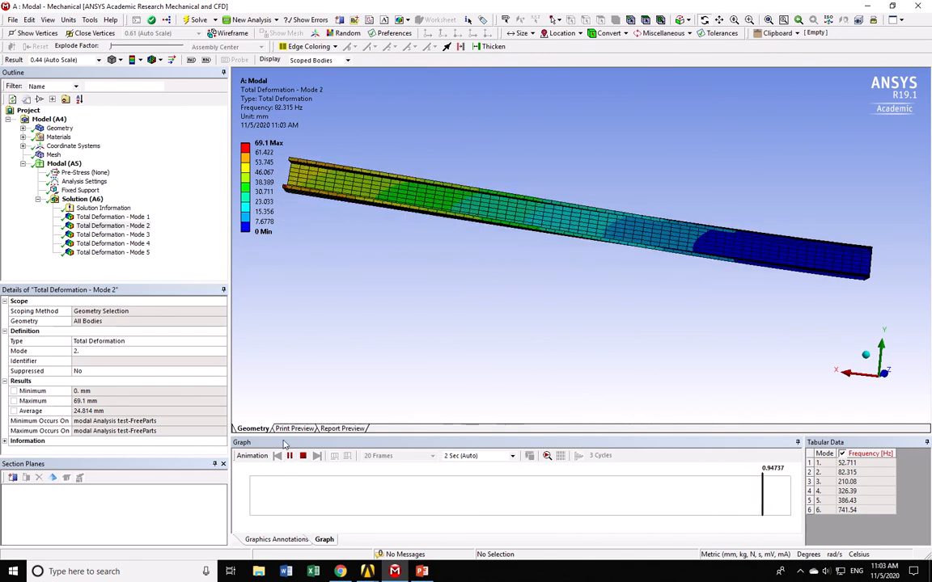
left_click(113, 234)
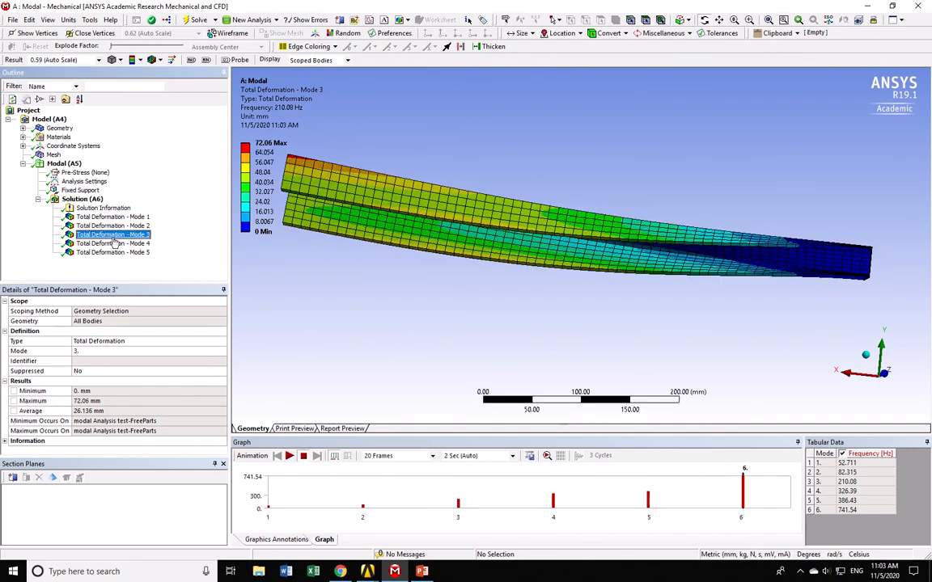
left_click(289, 456)
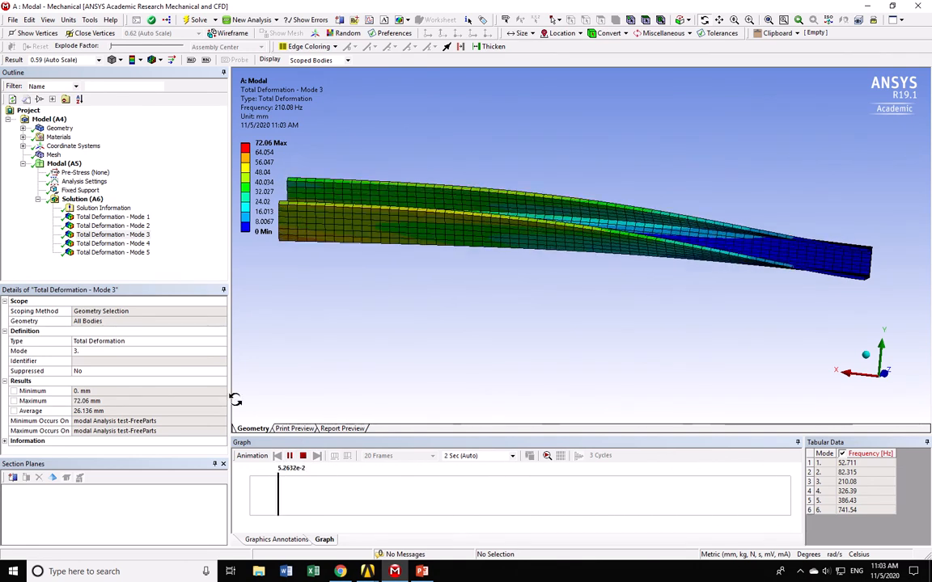
- Display the Mode 4 total deformation, and animate the Mode 5 result to examine its shape along the beam
left_click(105, 243)
left_click(100, 253)
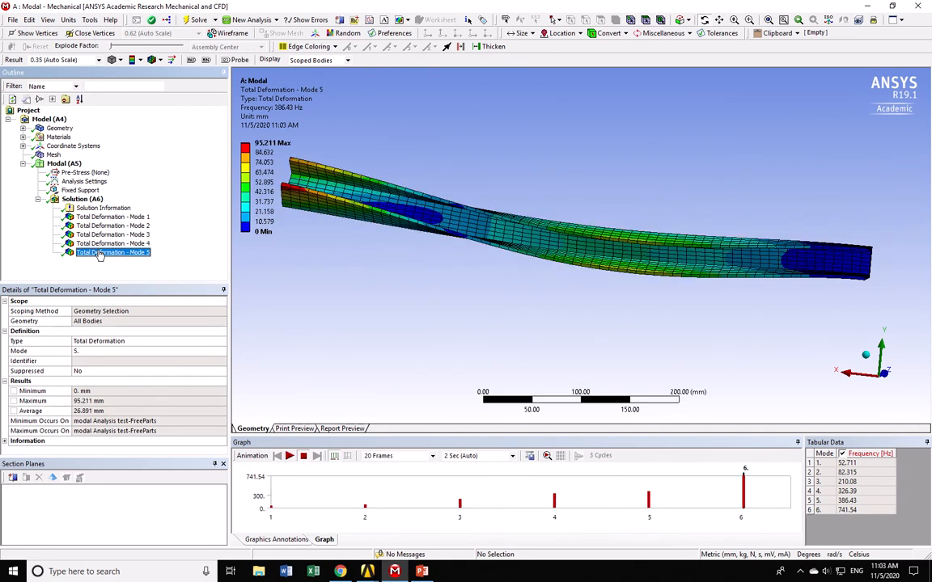
left_click(291, 457)
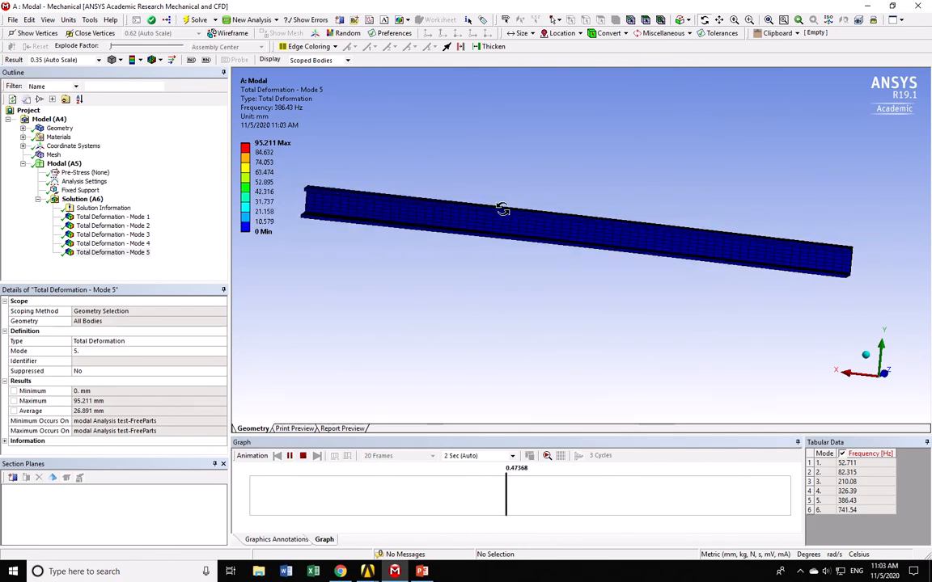
left_click_drag(501, 208, 543, 229)
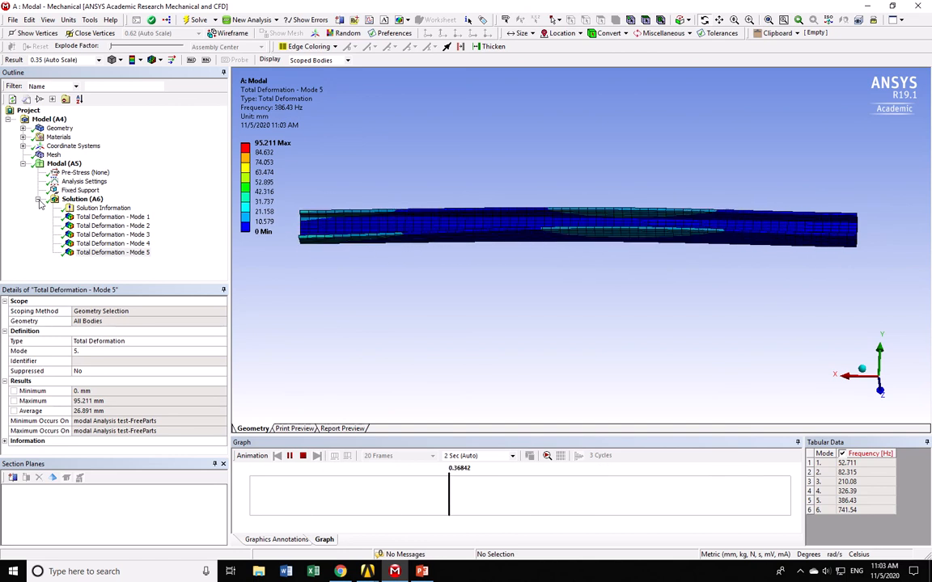
- Switch to the PowerPoint presentation
left_click(423, 572)
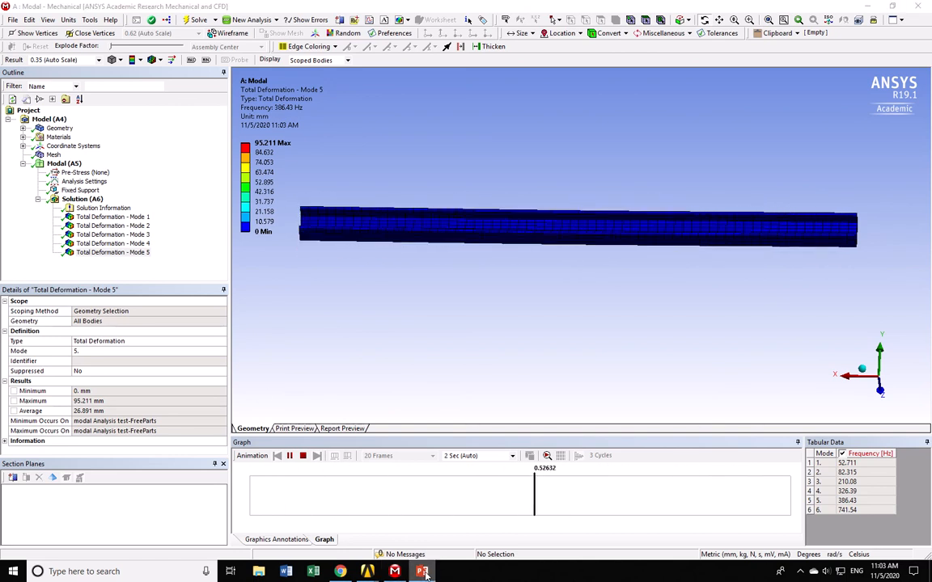